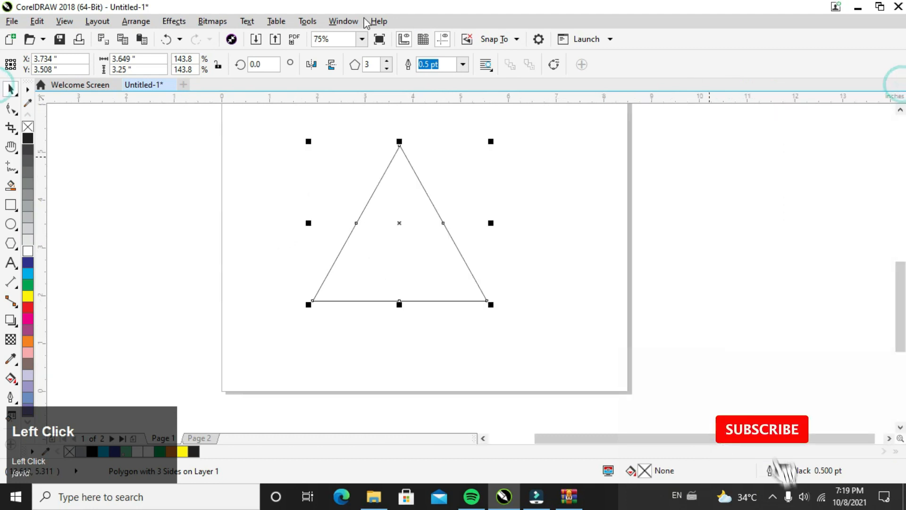
# Fillet the triangle's corners with a 0.45-inch radius and deselect it.
pyautogui.click(344, 21)
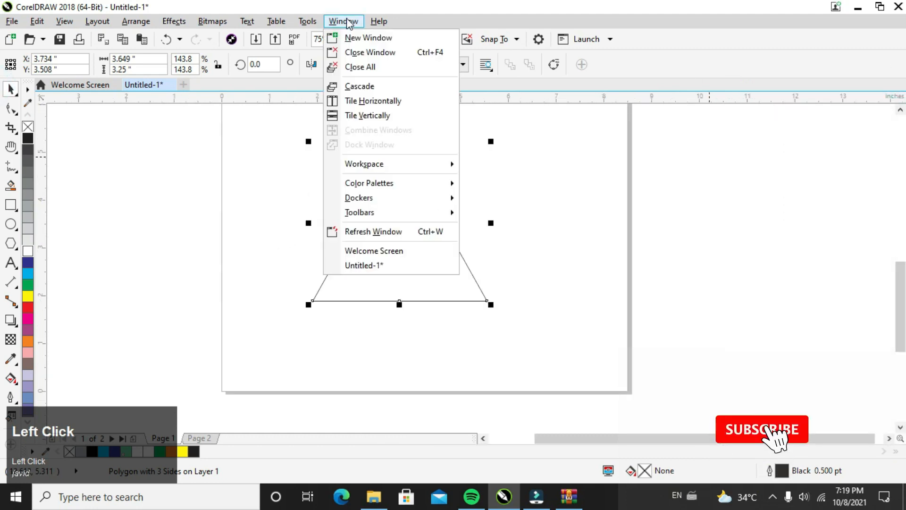
pyautogui.click(373, 199)
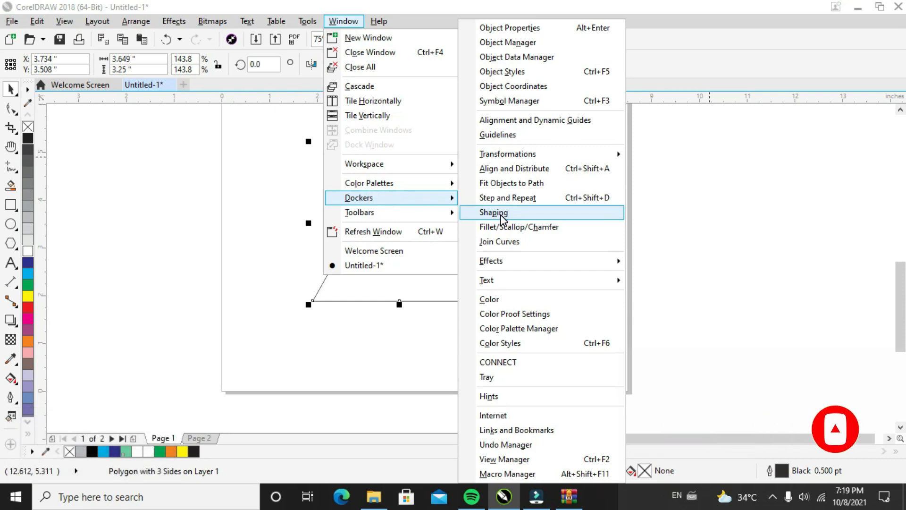
pyautogui.click(508, 227)
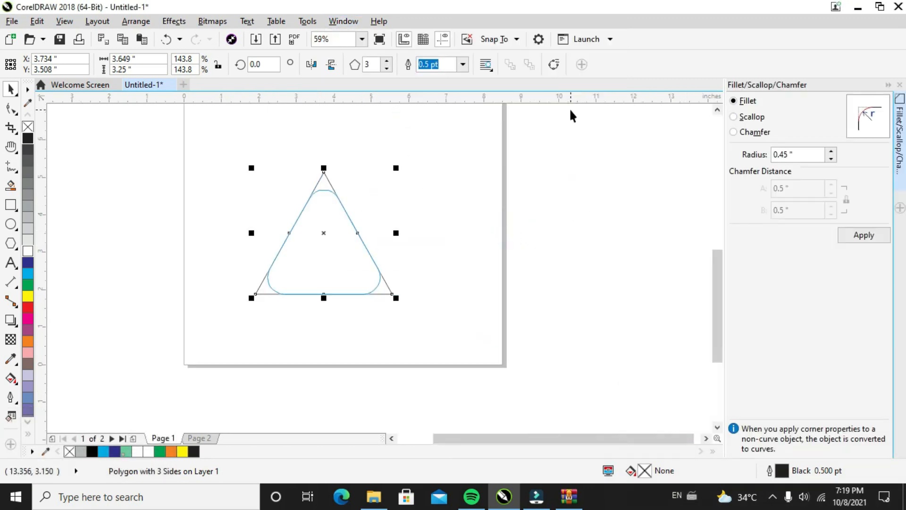
pyautogui.click(858, 235)
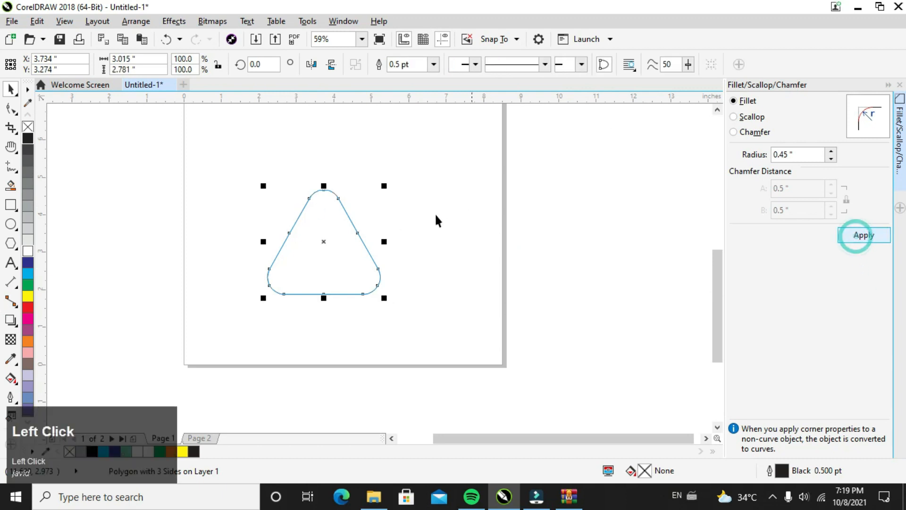
pyautogui.click(429, 211)
# Enlarge the rounded triangle from its centre to about 4.18 by 3.86 inches and move it higher on the page.
pyautogui.click(341, 202)
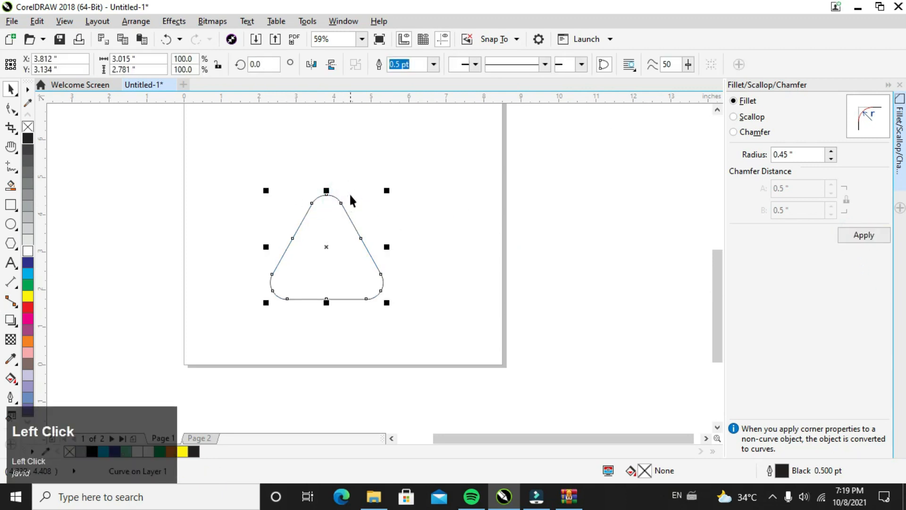
pyautogui.moveTo(387, 190); pyautogui.dragTo(427, 168)
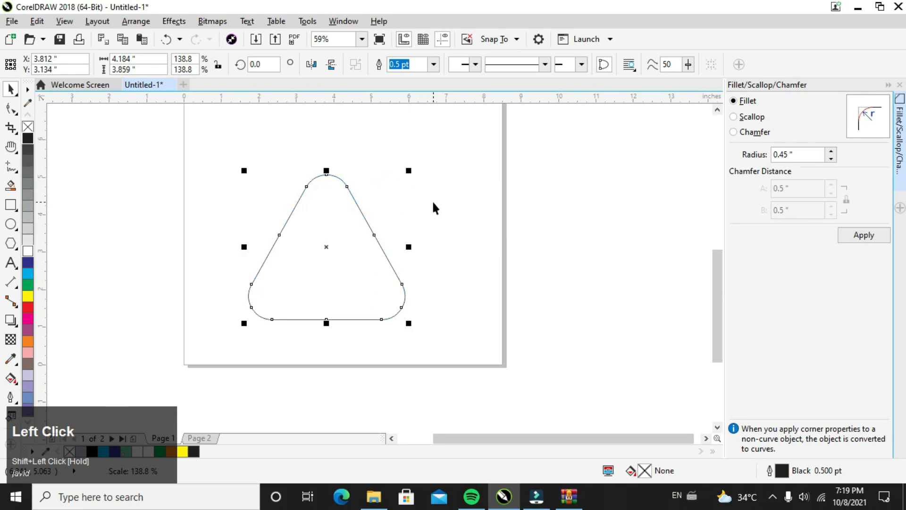
pyautogui.click(433, 205)
pyautogui.scroll(2, 444, 205)
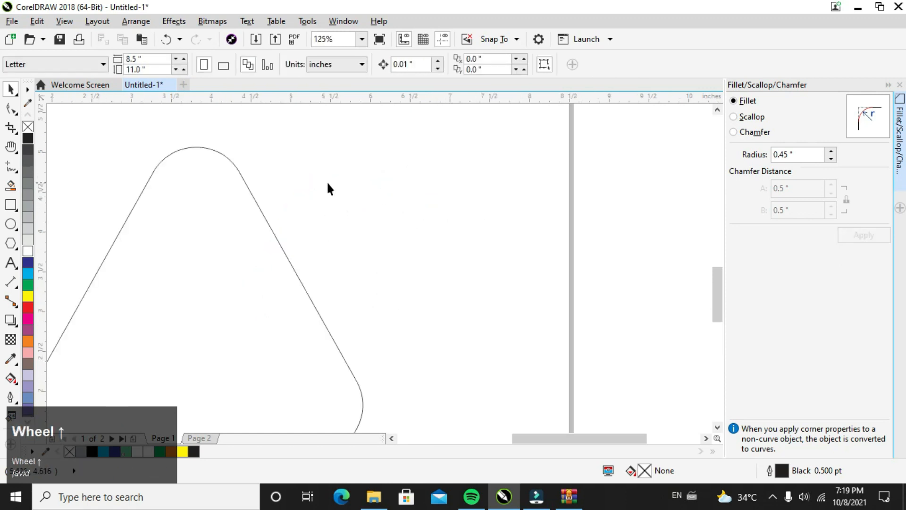
pyautogui.scroll(-2, 328, 183)
pyautogui.moveTo(254, 171); pyautogui.dragTo(258, 144)
pyautogui.click(403, 212)
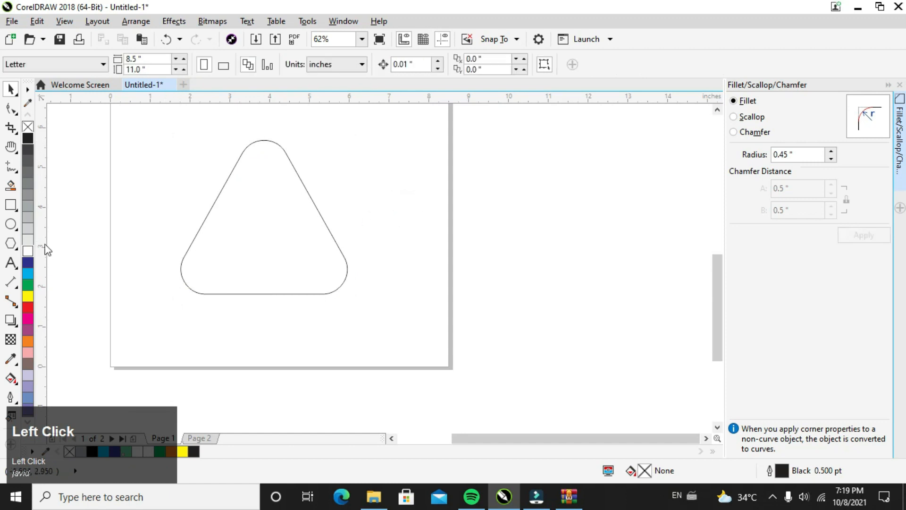
# Draw a polygon about 2.4 inches wide inside the rounded triangle and set its number of sides to 3.
pyautogui.click(12, 243)
pyautogui.moveTo(193, 189); pyautogui.dragTo(305, 288)
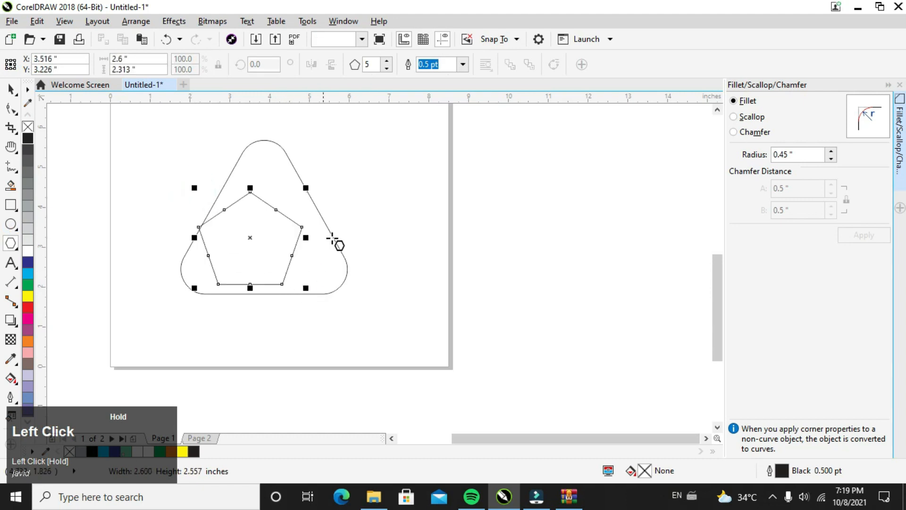
pyautogui.click(386, 61)
pyautogui.click(386, 62)
pyautogui.click(389, 69)
pyautogui.click(389, 69)
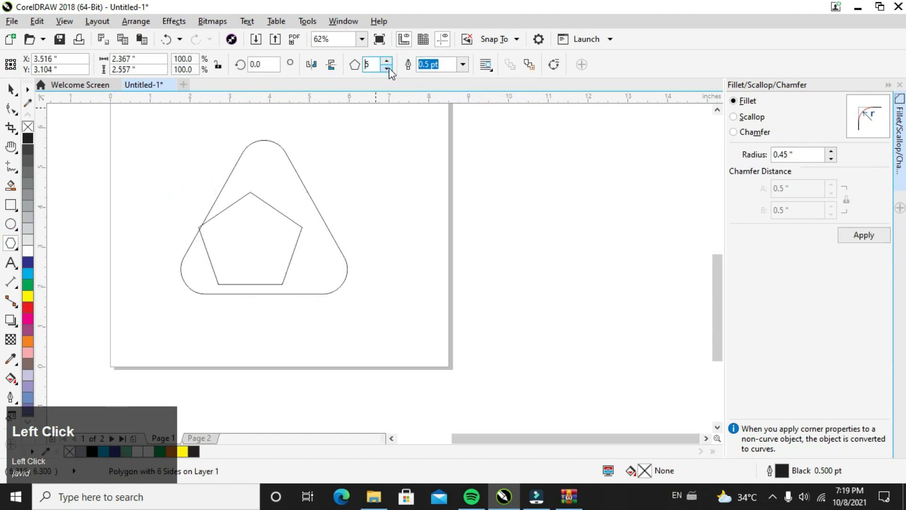
pyautogui.click(389, 69)
pyautogui.click(389, 69)
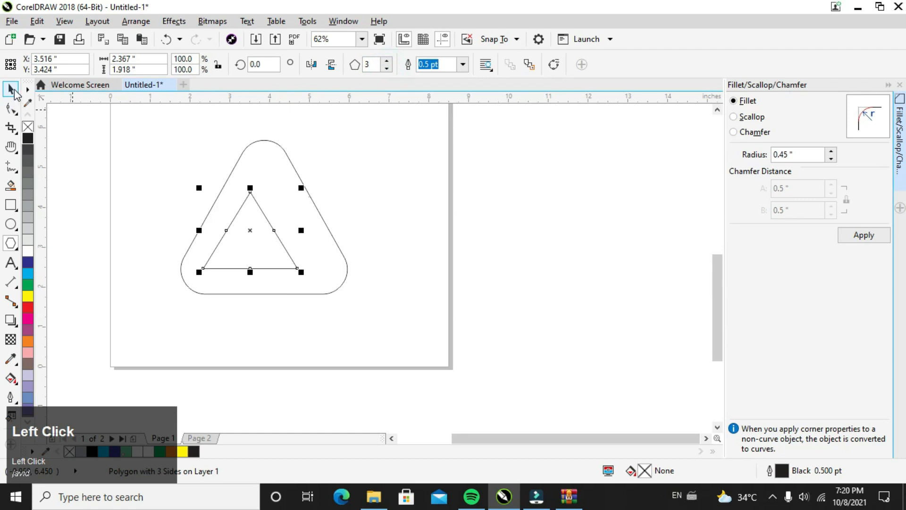
# Centre the small triangle inside the rounded one, at about X 3.852 and Y 3.642 inches.
pyautogui.click(10, 89)
pyautogui.moveTo(259, 208); pyautogui.dragTo(272, 204)
pyautogui.press('Up')
pyautogui.press('Up')
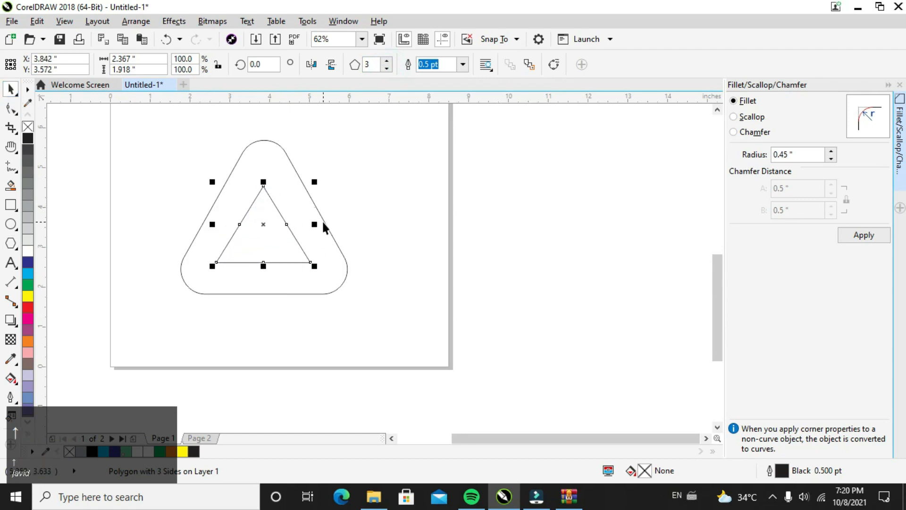
pyautogui.press('Up')
pyautogui.press('Up')
pyautogui.press('Up')
pyautogui.press('Left')
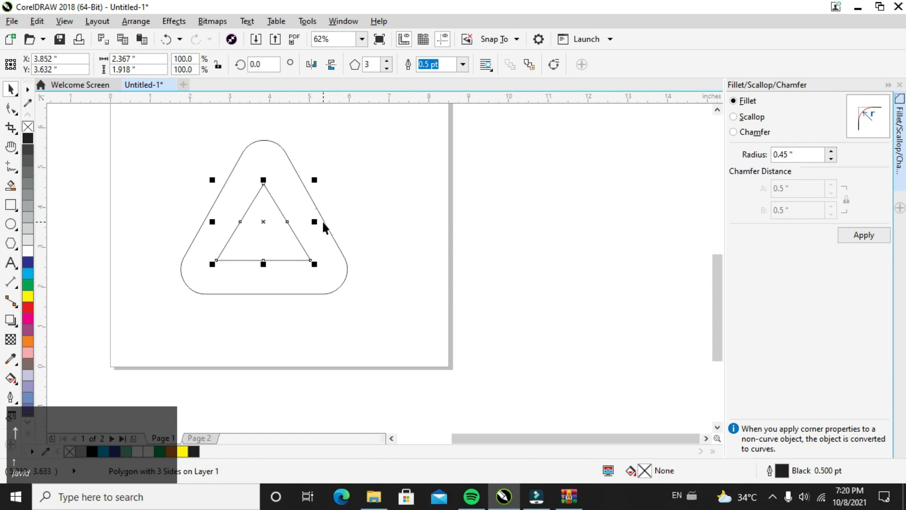
pyautogui.press('Right')
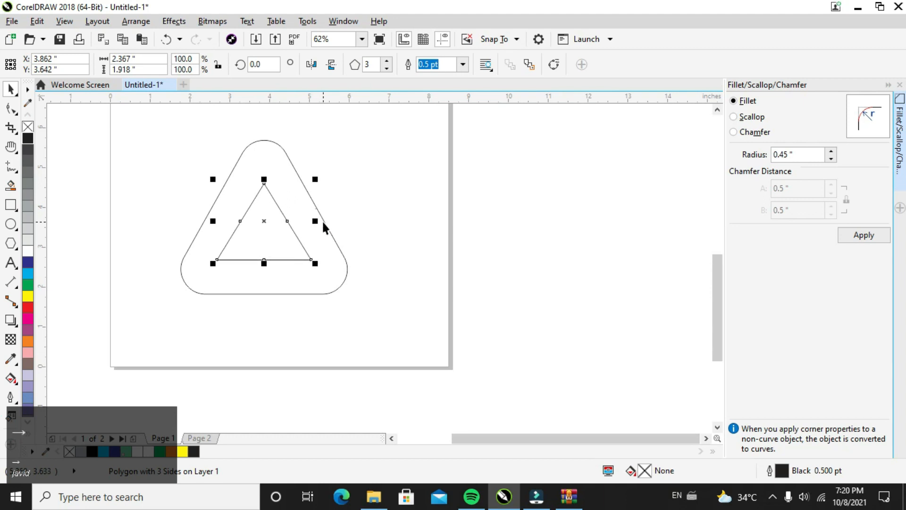
pyautogui.click(332, 182)
pyautogui.moveTo(377, 172); pyautogui.dragTo(144, 304)
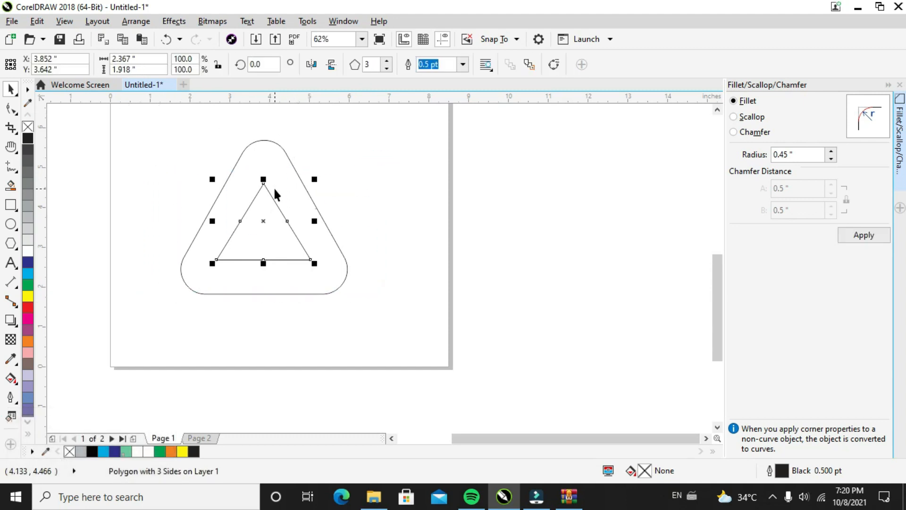
# Convert the inner triangle to curves and break the curve at all of its nodes.
pyautogui.rightClick(258, 191)
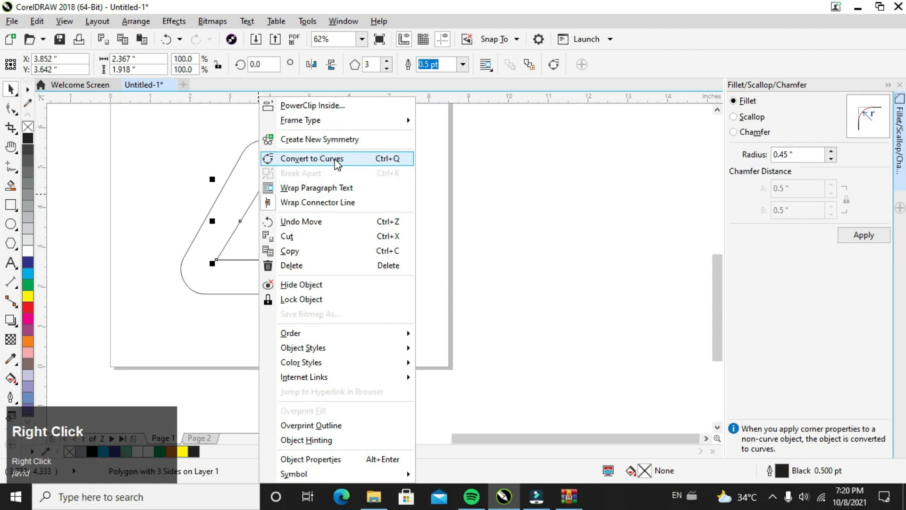
pyautogui.click(335, 160)
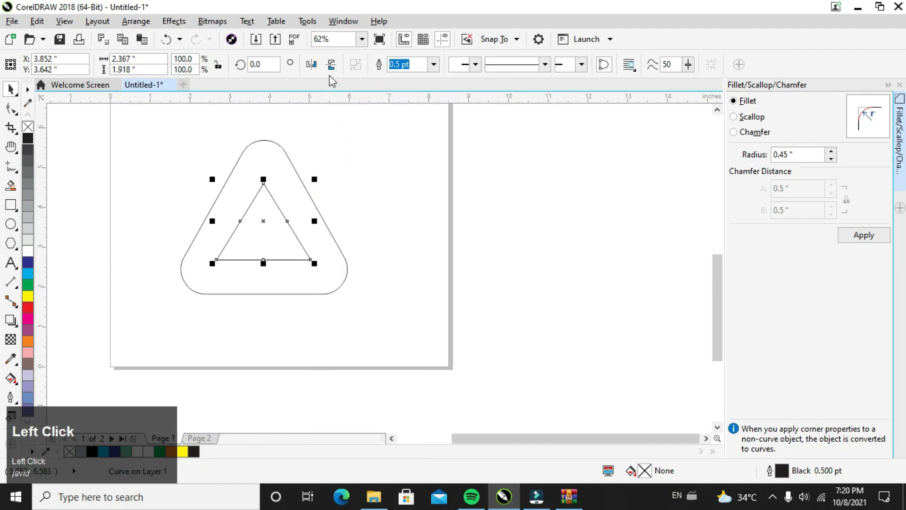
pyautogui.click(361, 67)
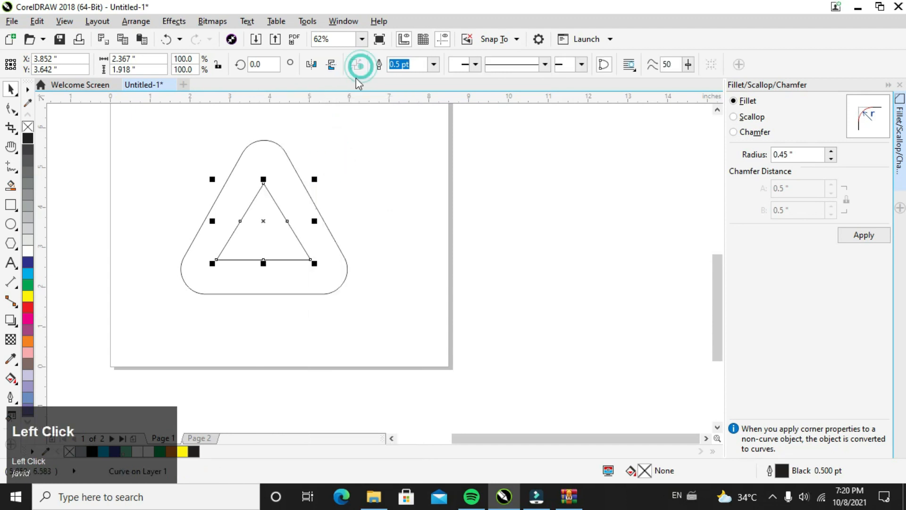
pyautogui.click(10, 109)
pyautogui.moveTo(126, 148); pyautogui.dragTo(343, 275)
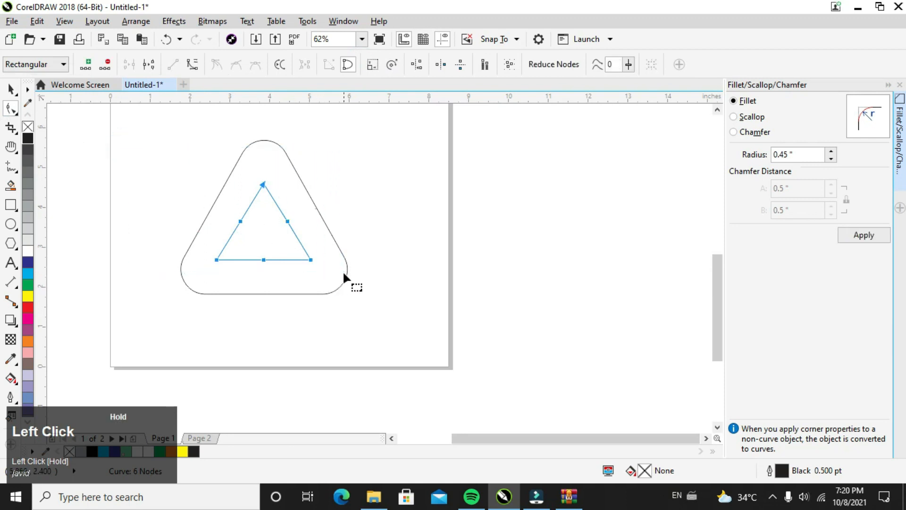
pyautogui.click(149, 64)
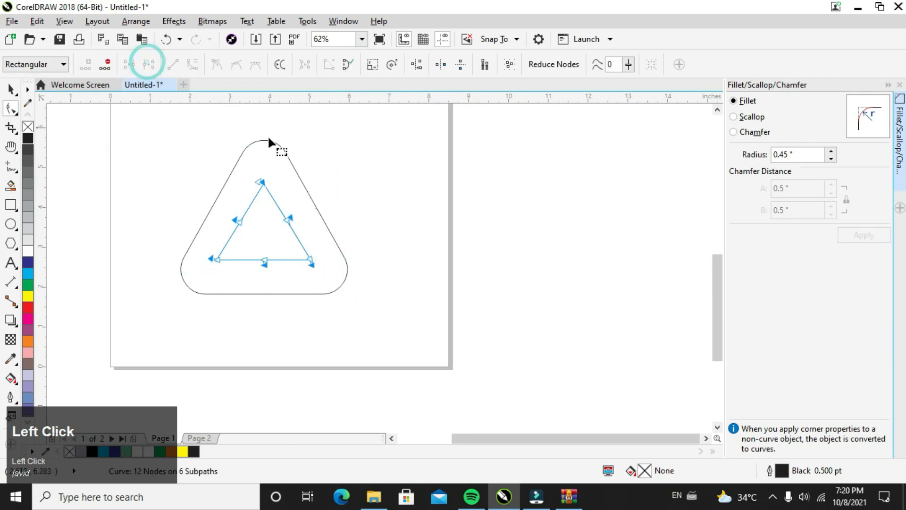
# Extend the inner triangle's base horizontally from its lower-left corner to the rounded triangle's outline.
pyautogui.scroll(2, 230, 273)
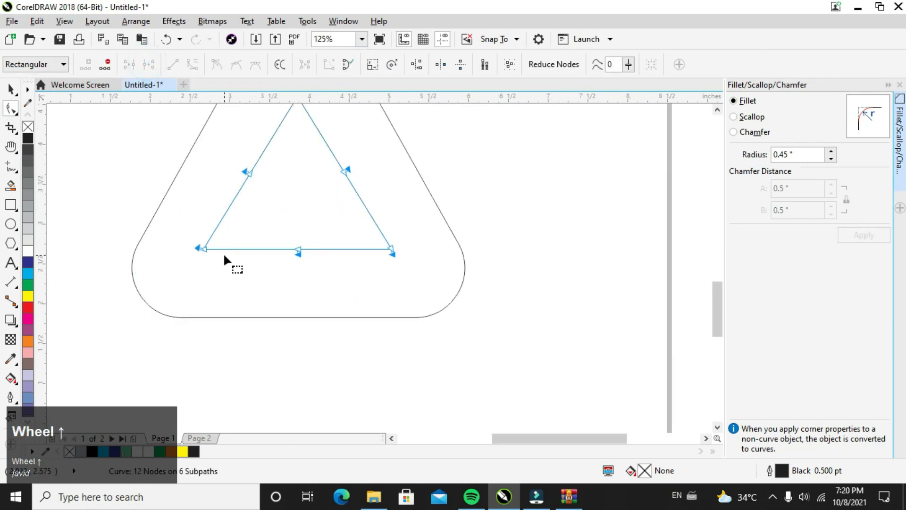
pyautogui.moveTo(205, 247); pyautogui.dragTo(137, 254)
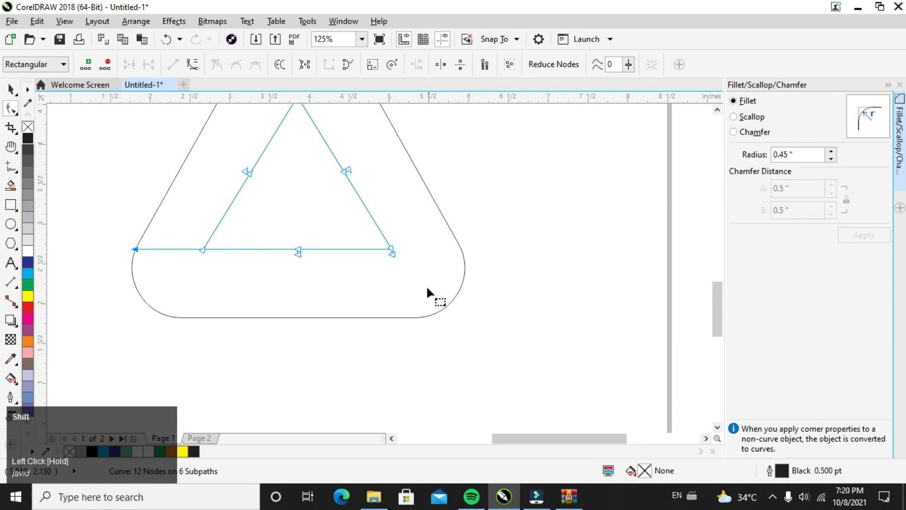
pyautogui.keyDown('shift'); pyautogui.click(392, 253); pyautogui.keyUp('shift')
pyautogui.moveTo(392, 253); pyautogui.dragTo(404, 276)
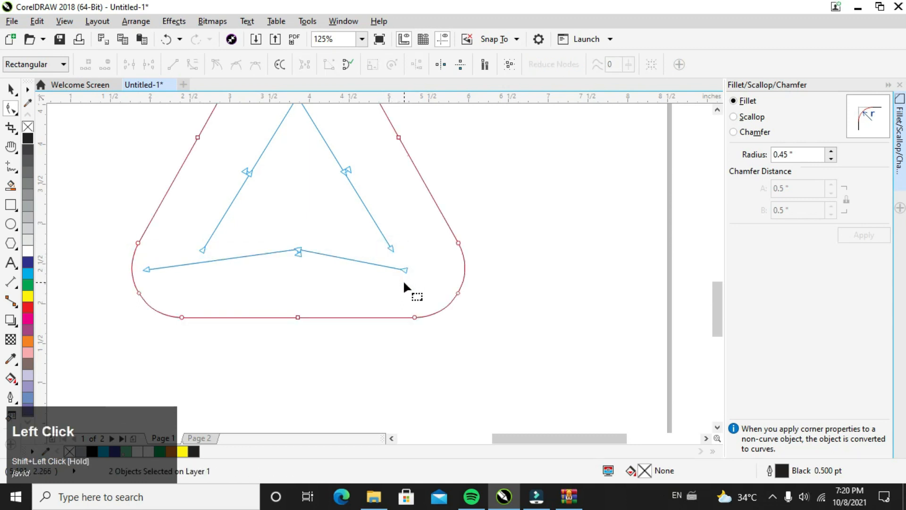
pyautogui.hotkey('ctrl', 'z')
# Extend the inner triangle's right edge straight down past the rounded triangle's lower-right corner.
pyautogui.click(391, 249)
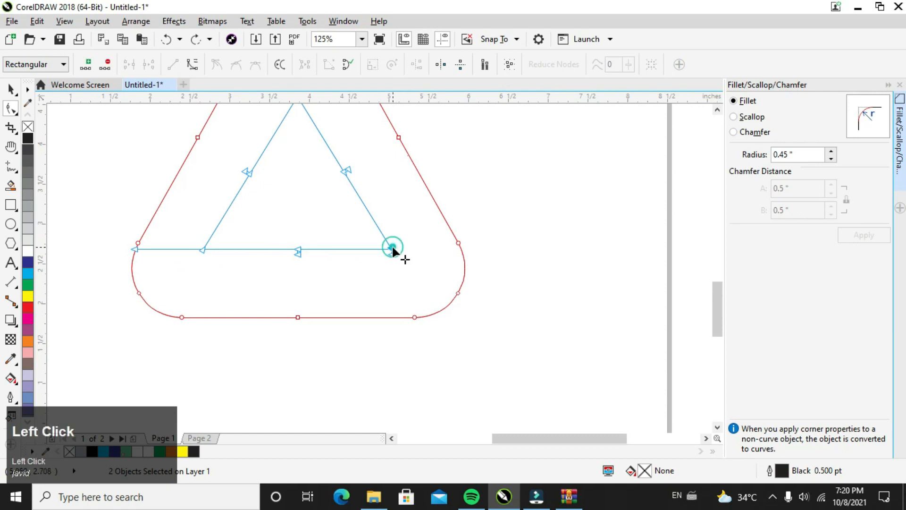
pyautogui.moveTo(391, 250); pyautogui.dragTo(434, 320)
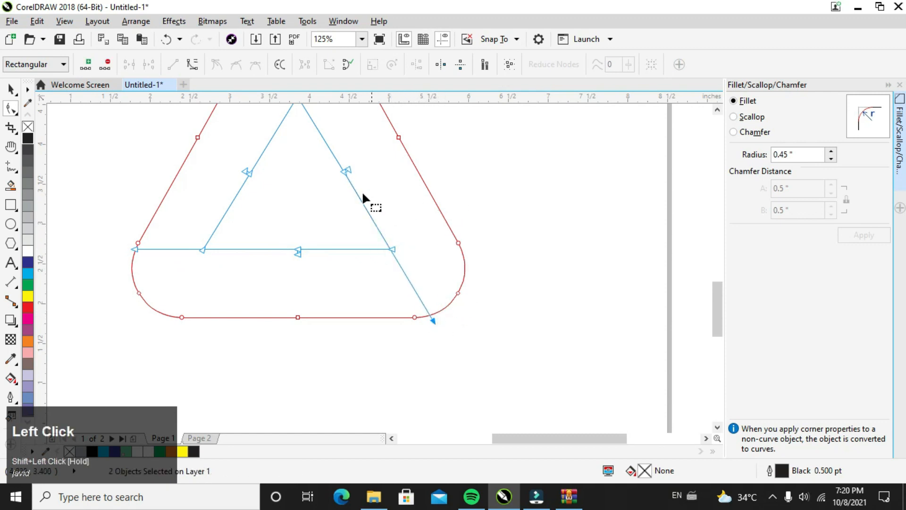
pyautogui.moveTo(135, 246); pyautogui.dragTo(101, 245)
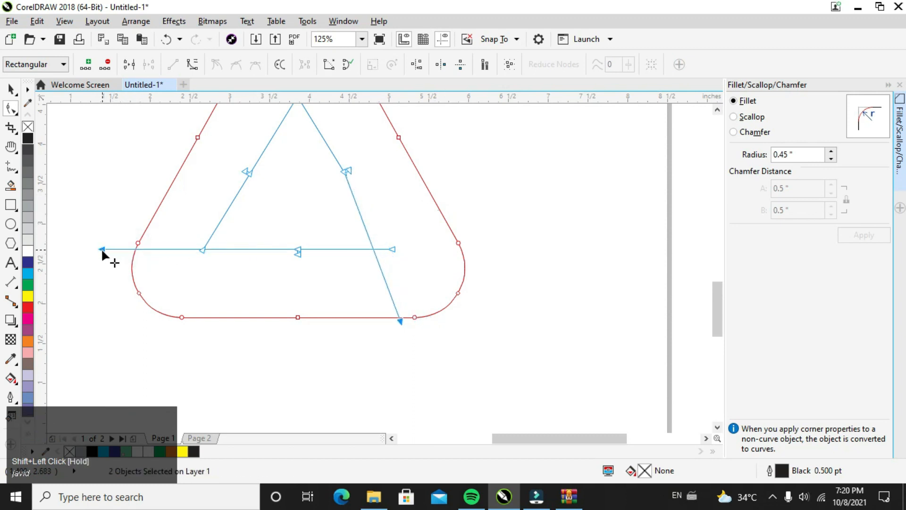
pyautogui.hotkey('ctrl', 'z')
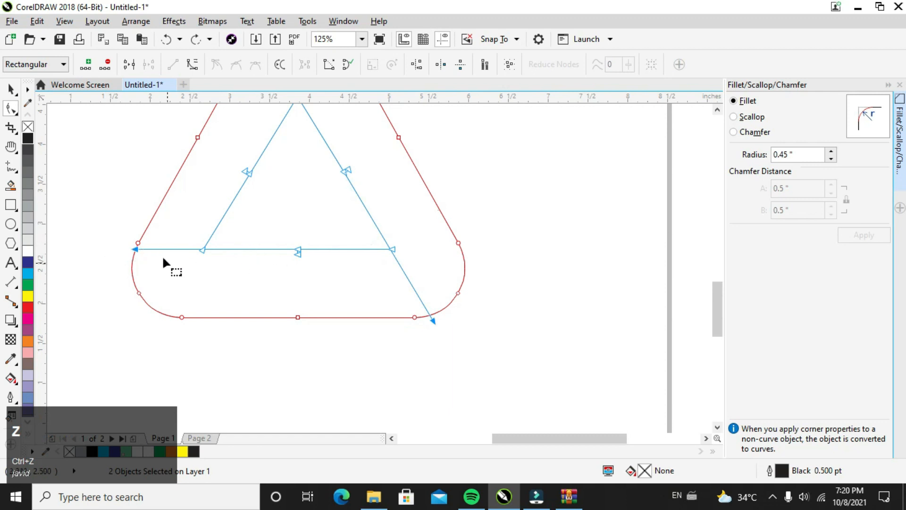
pyautogui.moveTo(137, 249); pyautogui.dragTo(133, 247)
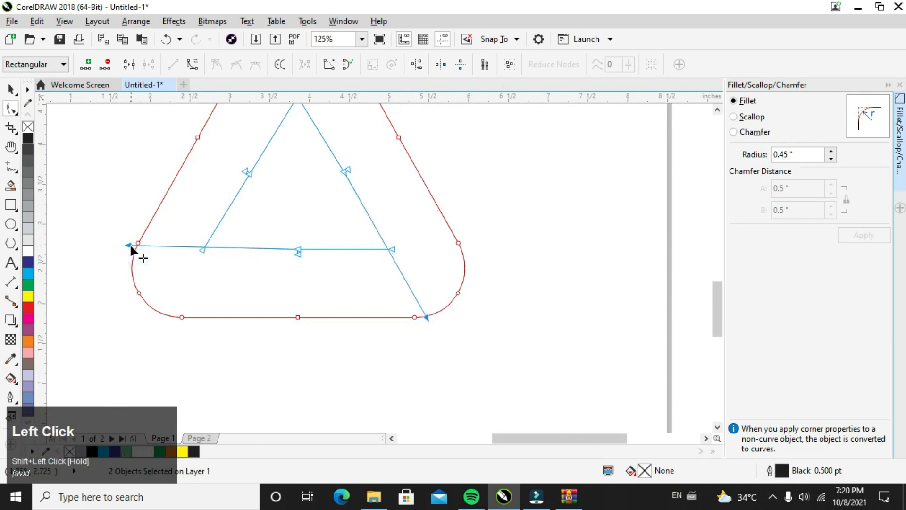
pyautogui.hotkey('ctrl', 'z')
# Lengthen the extended base horizontally so its left end lies outside the rounded triangle's outline.
pyautogui.click(493, 258)
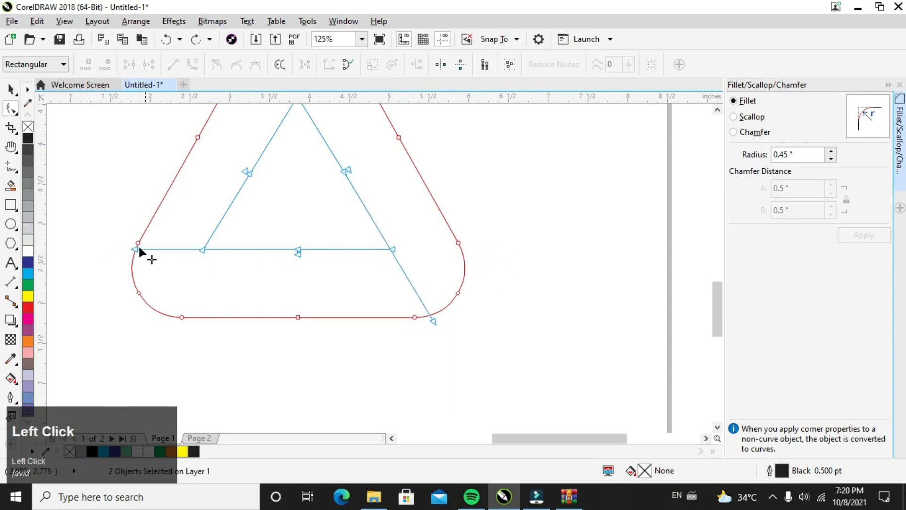
pyautogui.moveTo(135, 249); pyautogui.dragTo(118, 248)
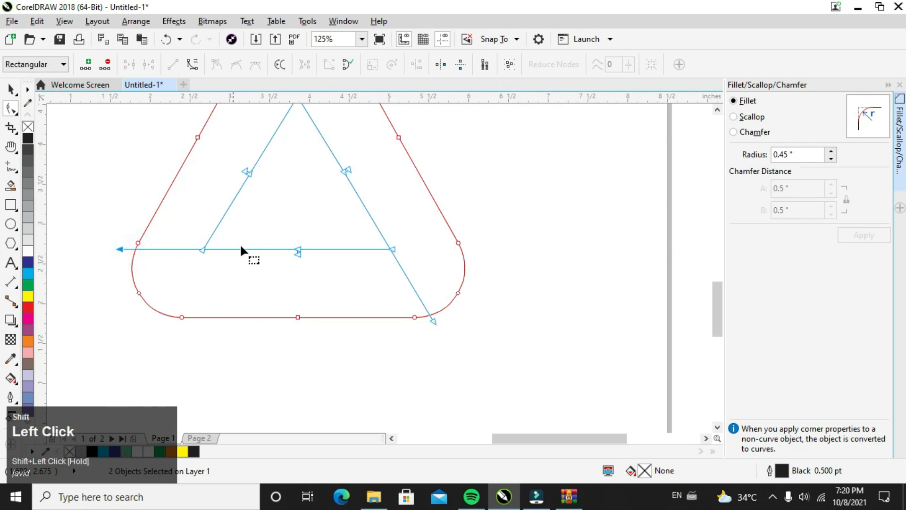
# Extend the inner triangle's left edge beyond its apex at 60 degrees, past the right side of the rounded triangle's top corner.
pyautogui.click(716, 109)
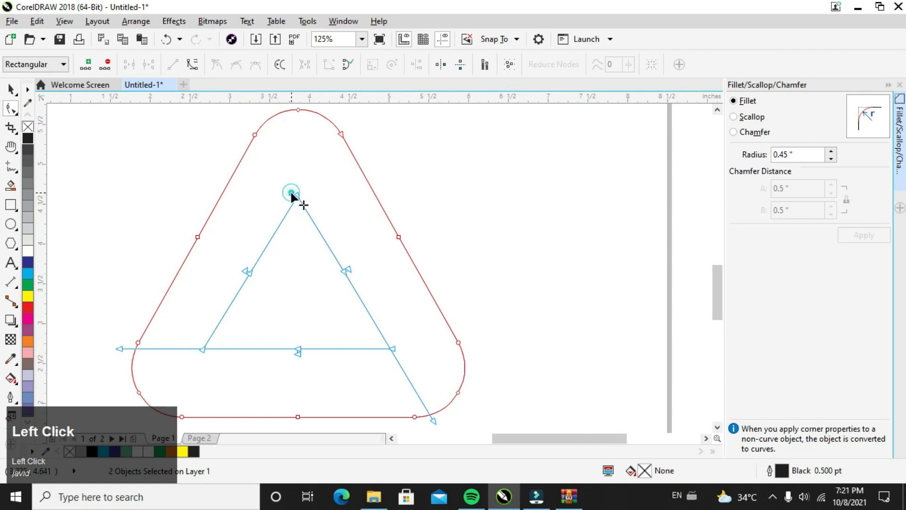
pyautogui.moveTo(291, 191); pyautogui.dragTo(304, 170)
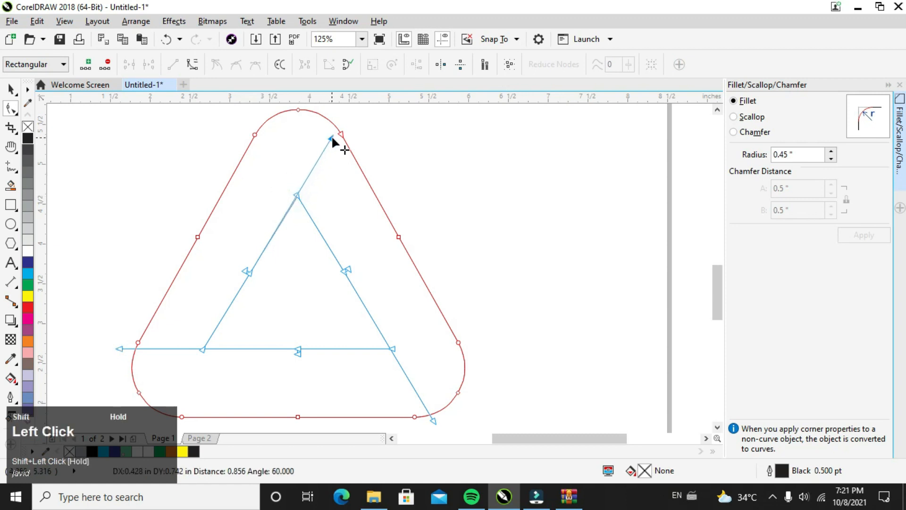
pyautogui.moveTo(342, 133)
pyautogui.mouseDown()
pyautogui.moveTo(325, 139)
pyautogui.moveTo(335, 128)
pyautogui.mouseUp()
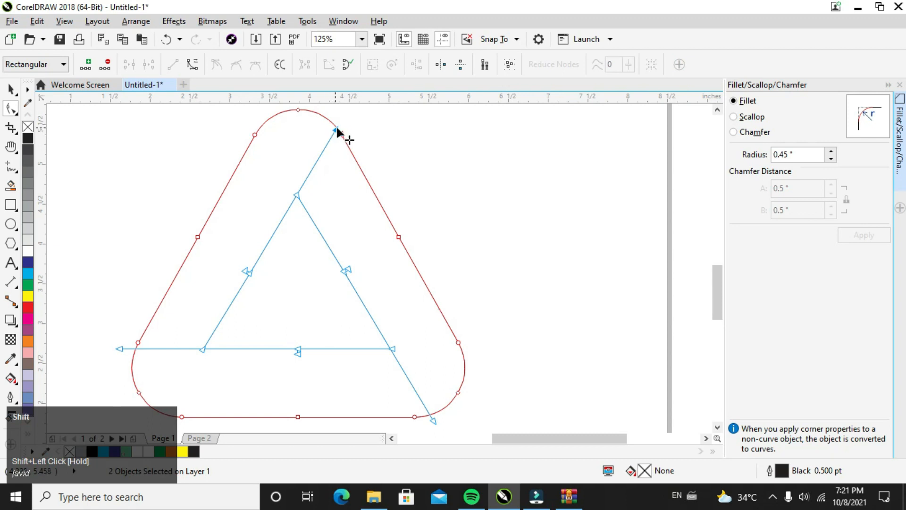
pyautogui.moveTo(336, 128); pyautogui.dragTo(342, 117)
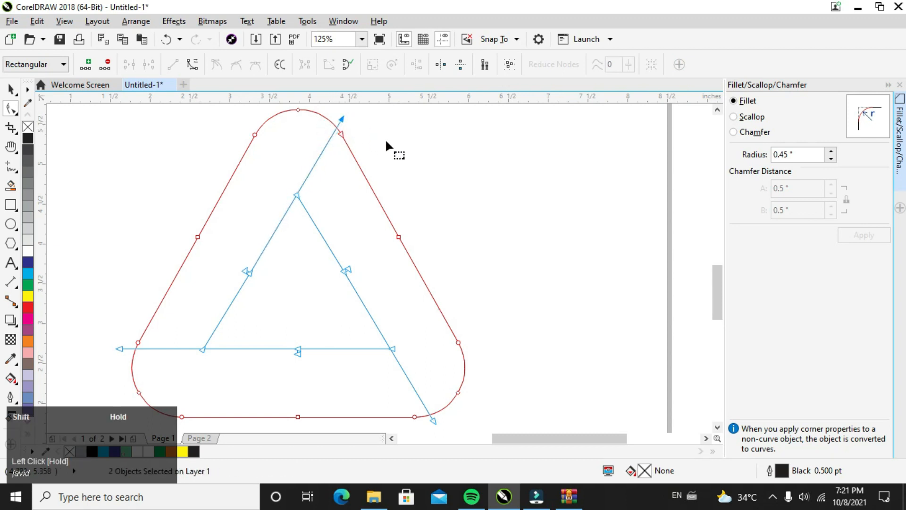
pyautogui.click(387, 141)
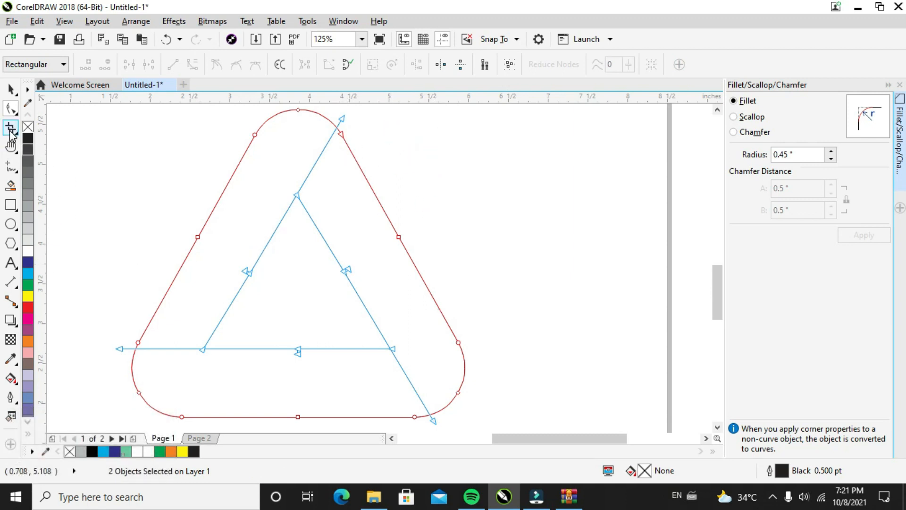
# Draw a closed straight-sided triangle with the Freehand tool through the three points where the extended inner edges cross the rounded outline.
pyautogui.click(16, 171)
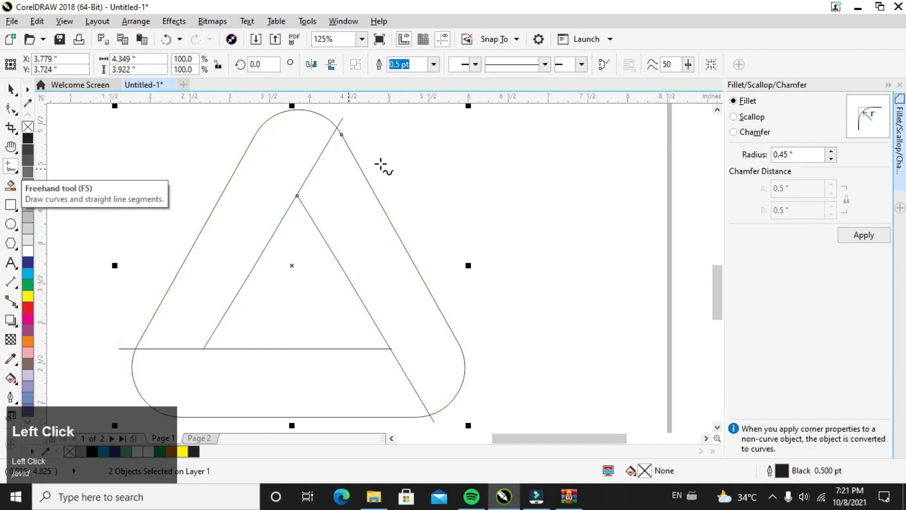
pyautogui.click(338, 128)
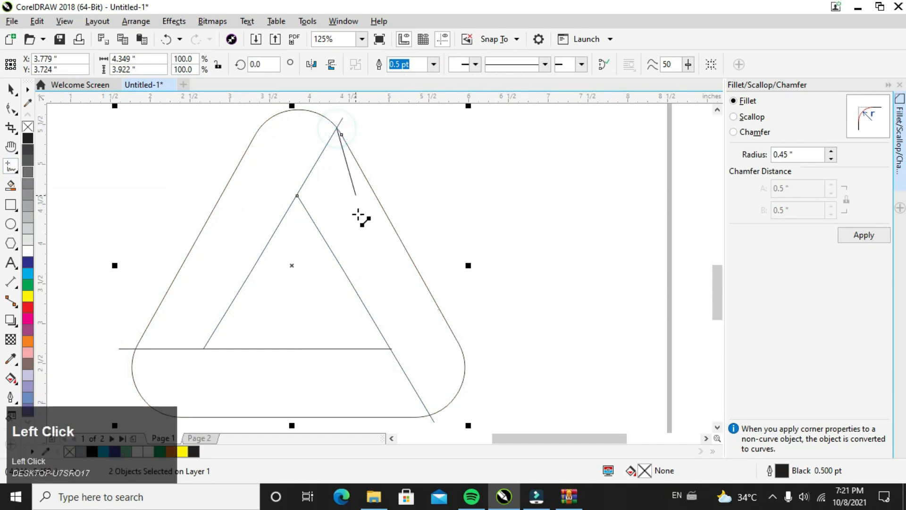
pyautogui.click(428, 415)
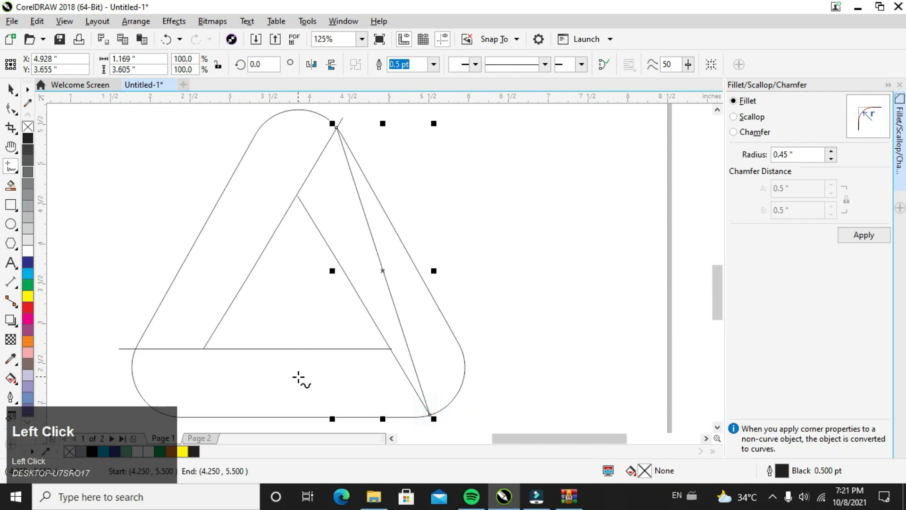
pyautogui.click(430, 414)
pyautogui.click(136, 349)
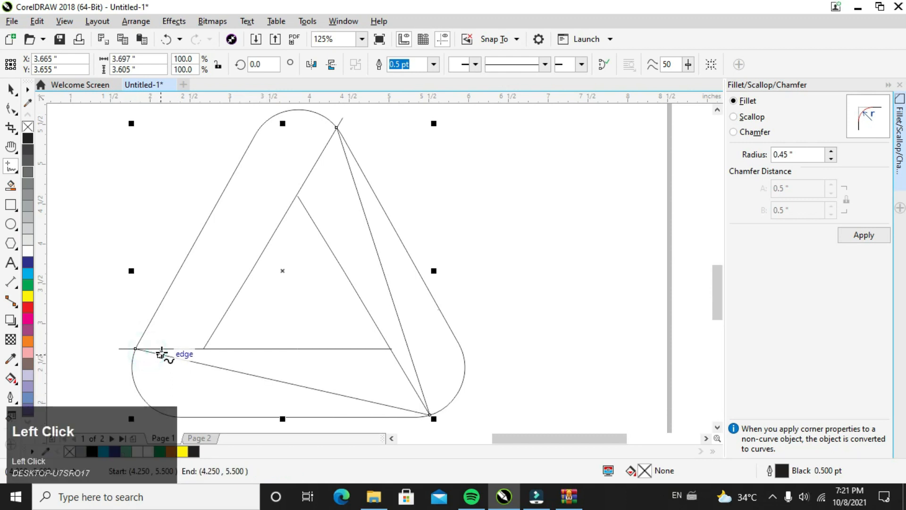
pyautogui.click(135, 349)
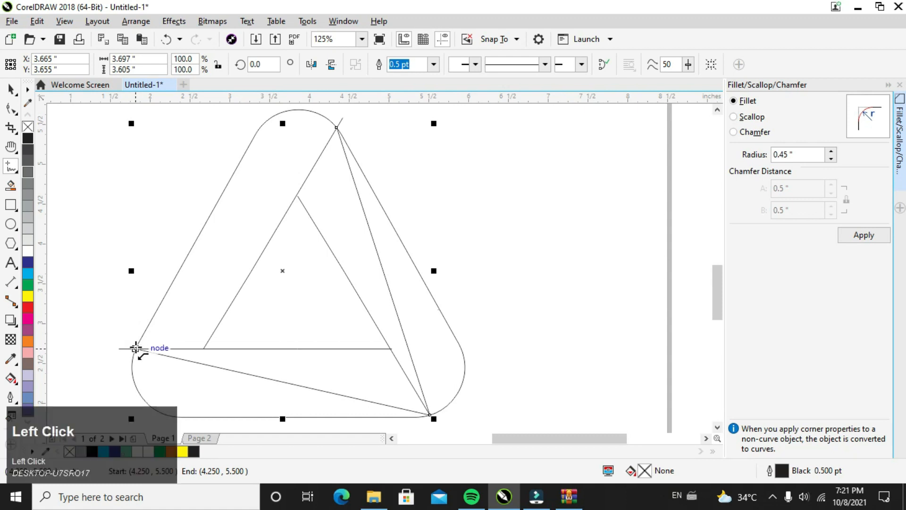
pyautogui.click(333, 124)
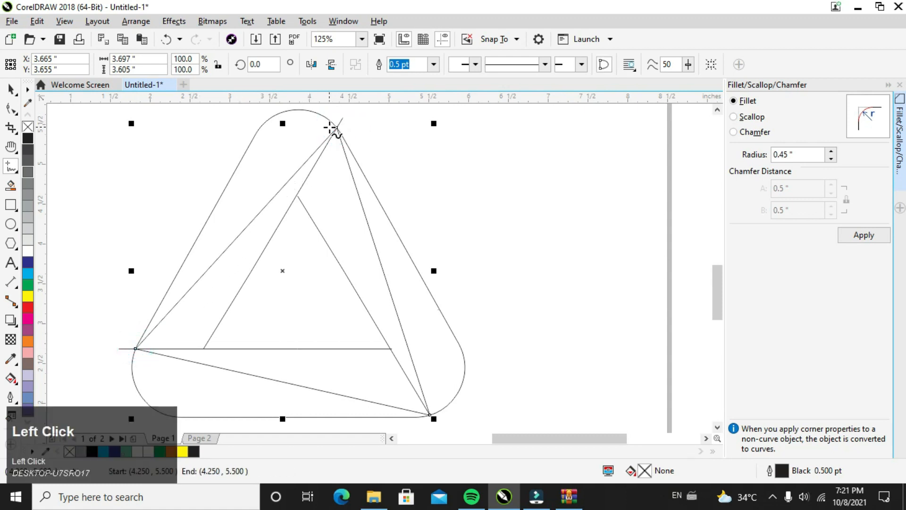
# Move the upper end node of the inner triangle's right edge onto the left edge to close the gap at the apex.
pyautogui.click(18, 107)
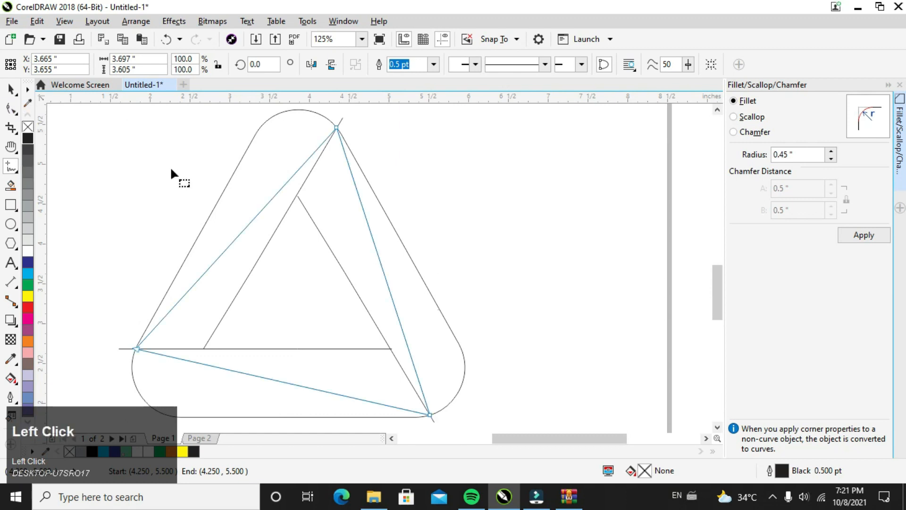
pyautogui.click(305, 199)
pyautogui.click(301, 199)
pyautogui.scroll(2, 300, 199)
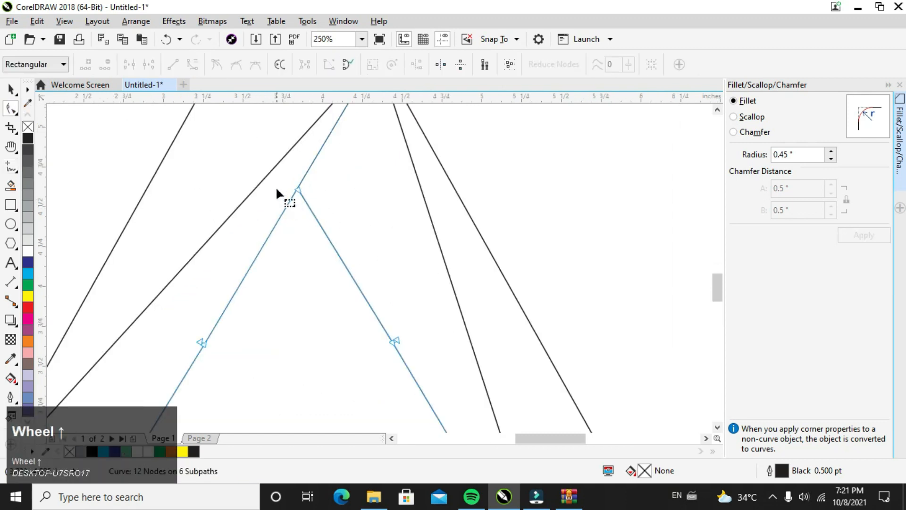
pyautogui.moveTo(296, 187)
pyautogui.mouseDown()
pyautogui.moveTo(274, 171)
pyautogui.moveTo(288, 172)
pyautogui.moveTo(295, 187)
pyautogui.mouseUp()
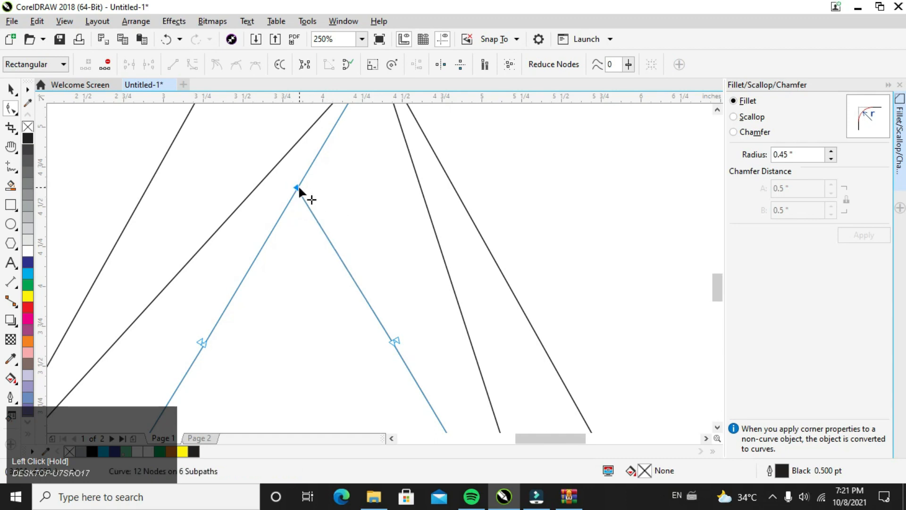
pyautogui.click(360, 166)
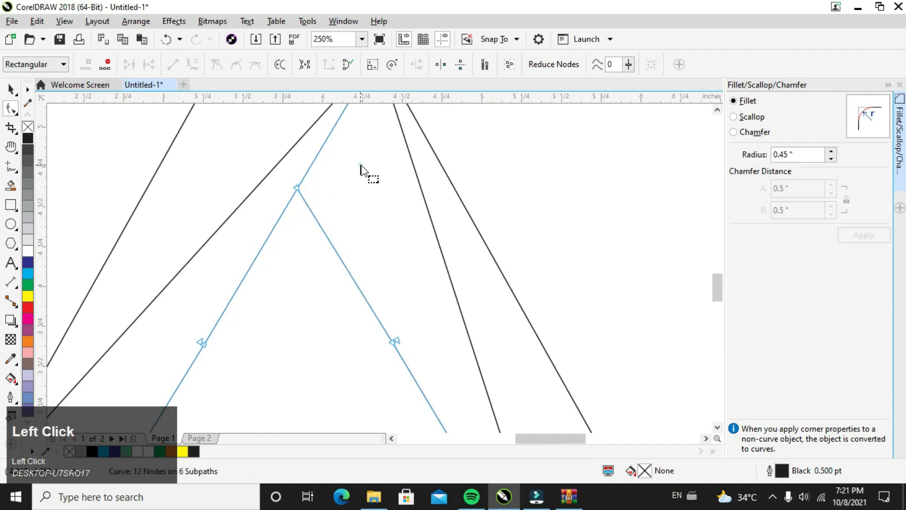
# Undo the accidental shift of the rounded triangle and clear the selection.
pyautogui.click(16, 93)
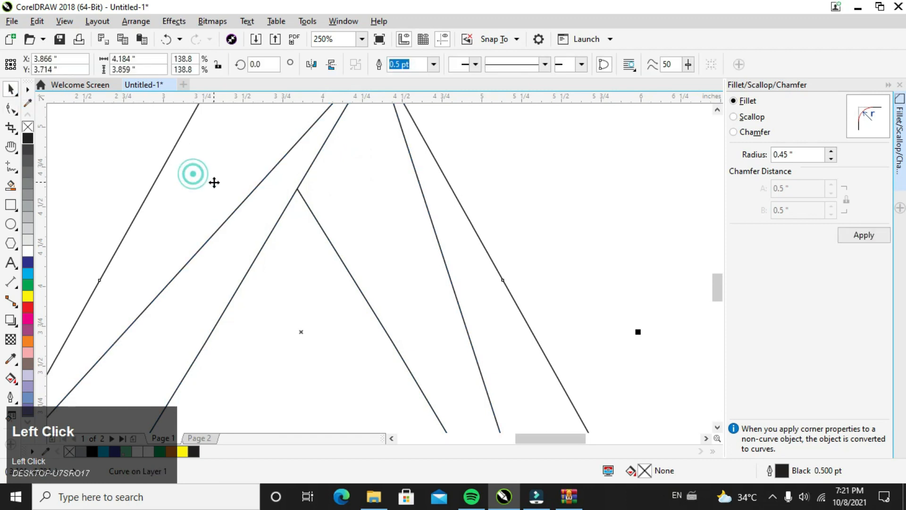
pyautogui.scroll(-1, 216, 183)
pyautogui.hotkey('ctrl', 'z')
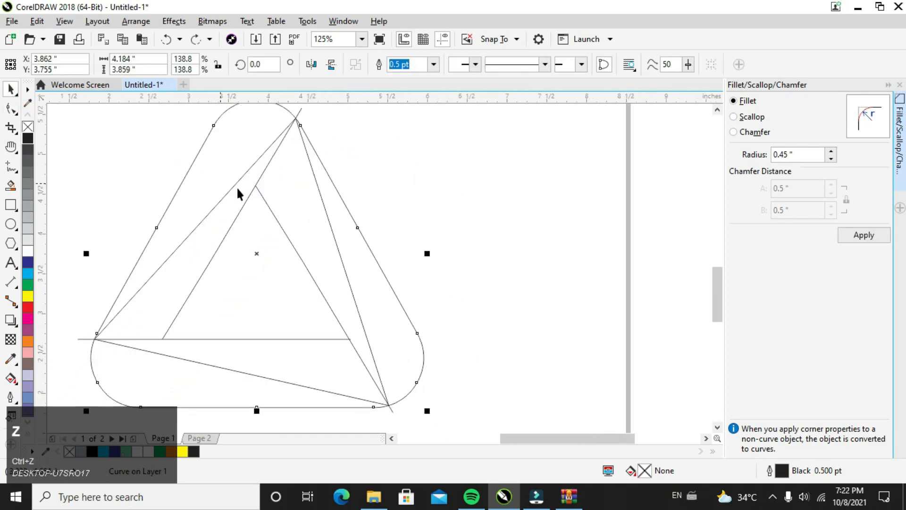
pyautogui.click(390, 180)
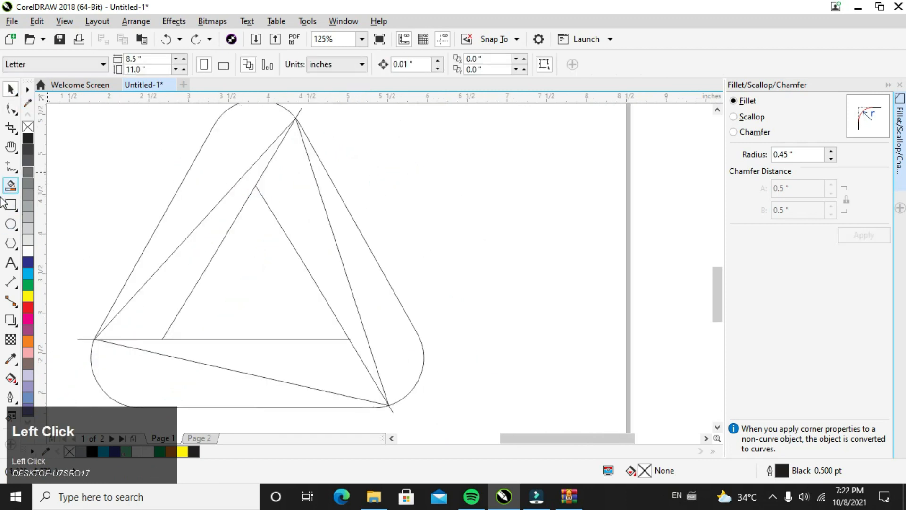
# Smart Fill the six regions between the inner triangle and the rounded outline with light grey.
pyautogui.click(10, 186)
pyautogui.click(164, 285)
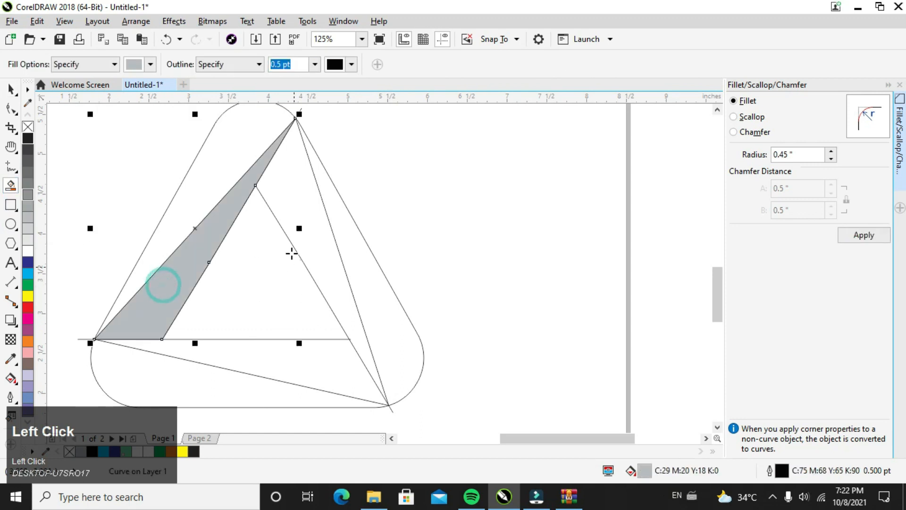
pyautogui.click(290, 201)
pyautogui.click(306, 352)
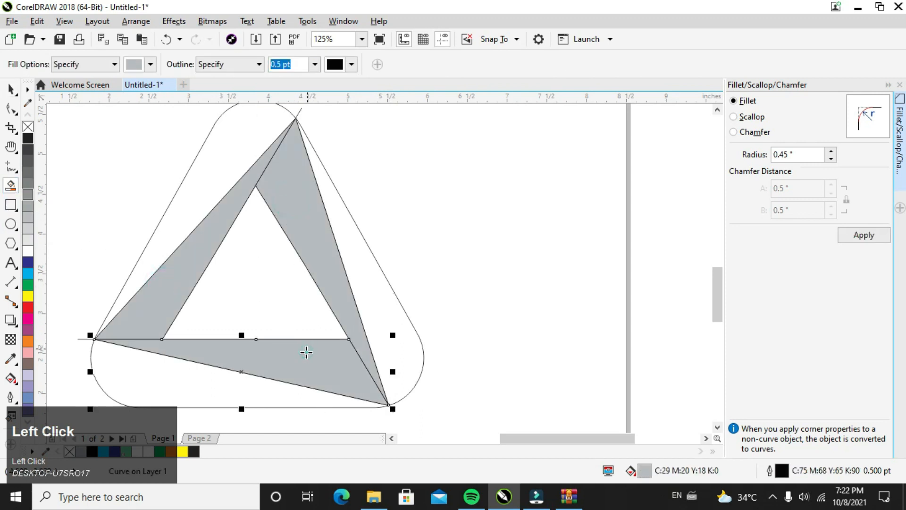
pyautogui.click(118, 385)
pyautogui.click(214, 184)
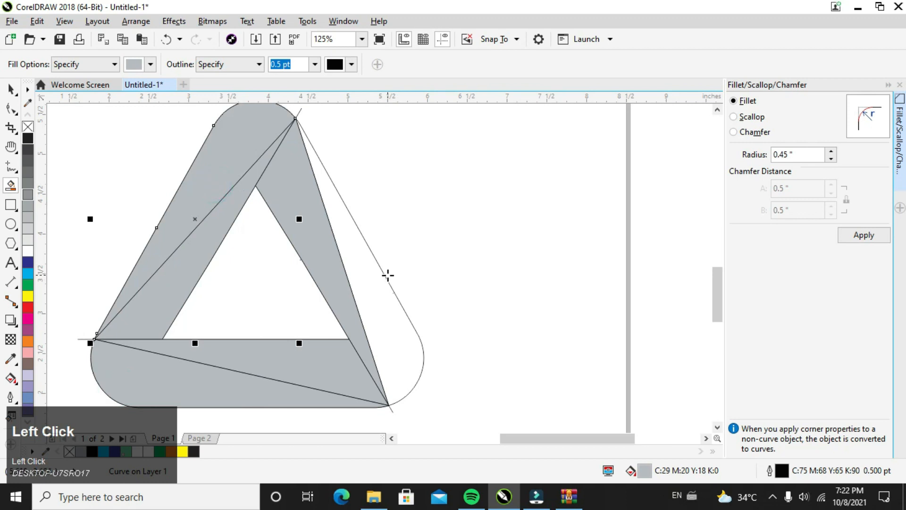
pyautogui.click(367, 285)
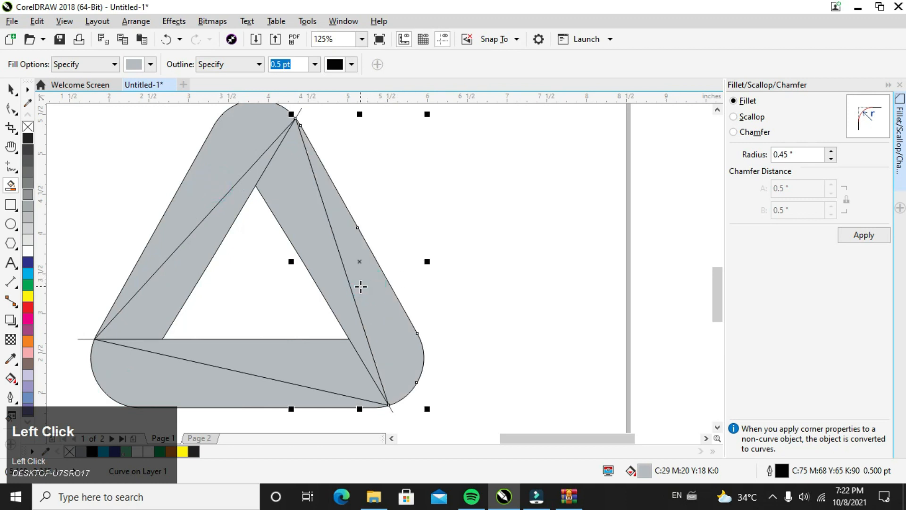
# Apply a linear fountain fill to the outer right region, running from its narrow upper end down to the rounded lower-right corner.
pyautogui.click(17, 93)
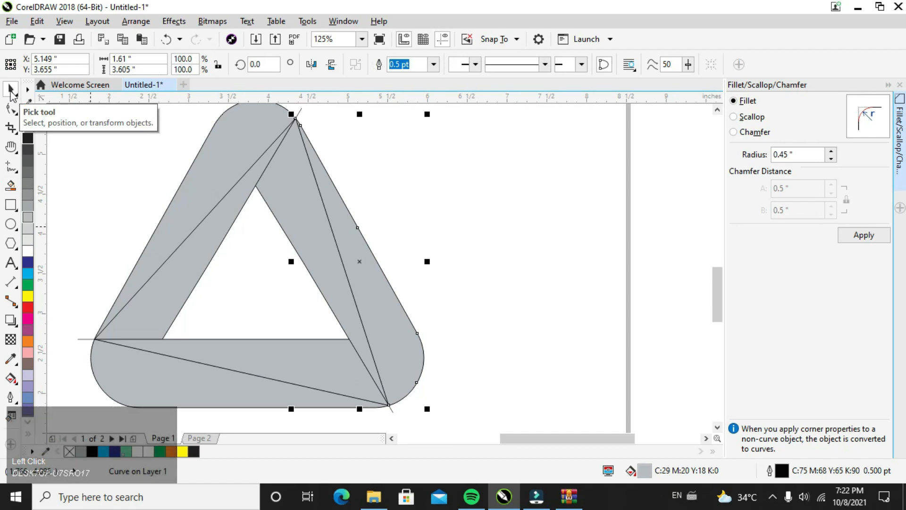
pyautogui.scroll(-2, 171, 217)
pyautogui.scroll(2, 170, 214)
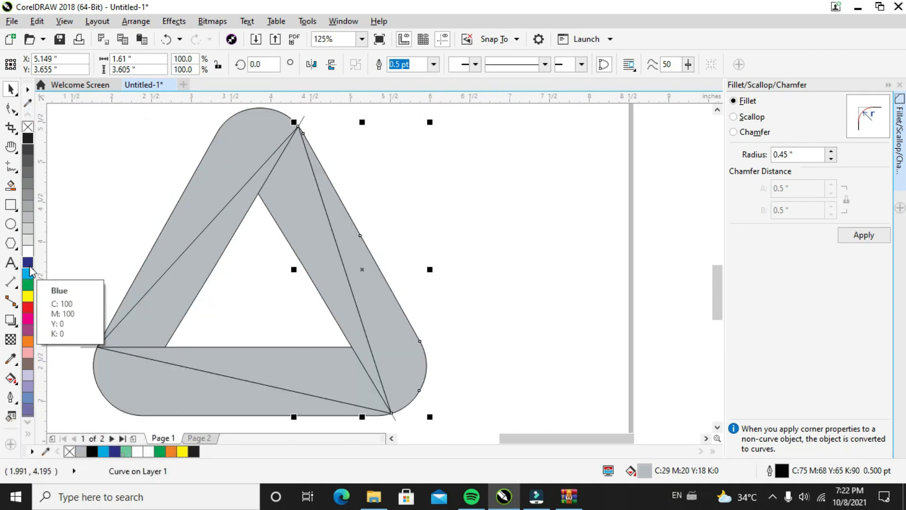
pyautogui.press('g')
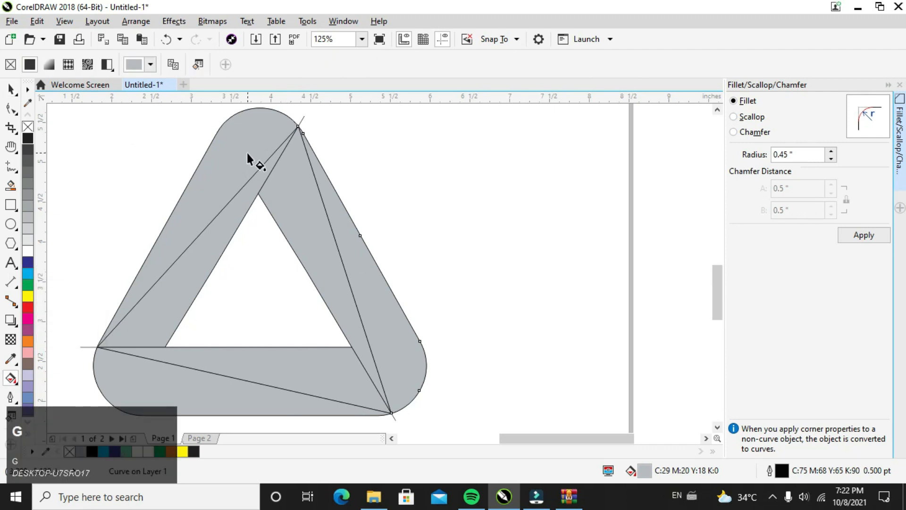
pyautogui.moveTo(246, 151); pyautogui.dragTo(377, 335)
pyautogui.moveTo(247, 141); pyautogui.dragTo(324, 189)
pyautogui.moveTo(378, 333); pyautogui.dragTo(401, 380)
# Set the fountain fill's lower end colour to the near-black green #010F0C.
pyautogui.click(417, 373)
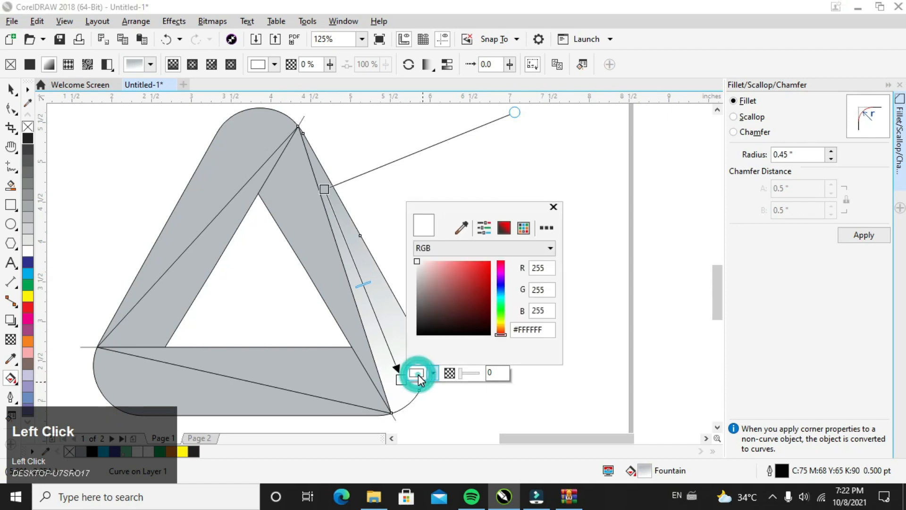
pyautogui.moveTo(501, 326); pyautogui.dragTo(504, 306)
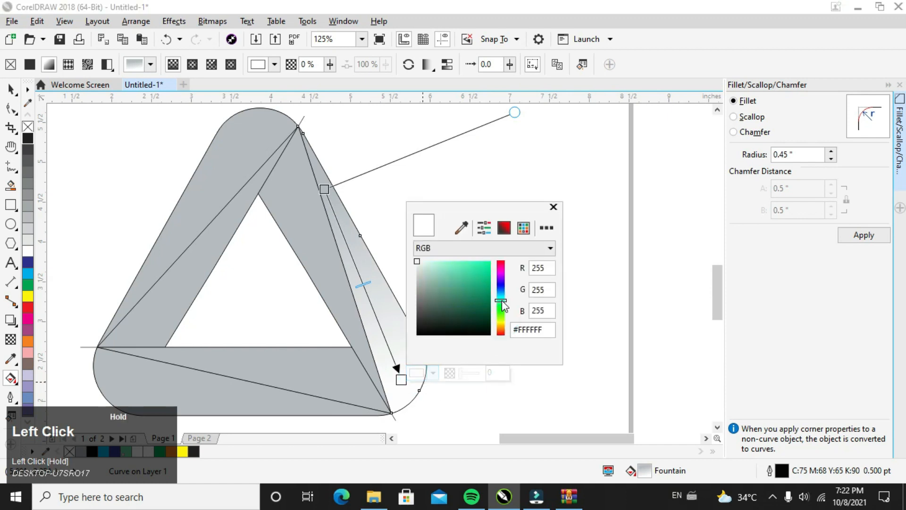
pyautogui.moveTo(485, 268); pyautogui.dragTo(487, 331)
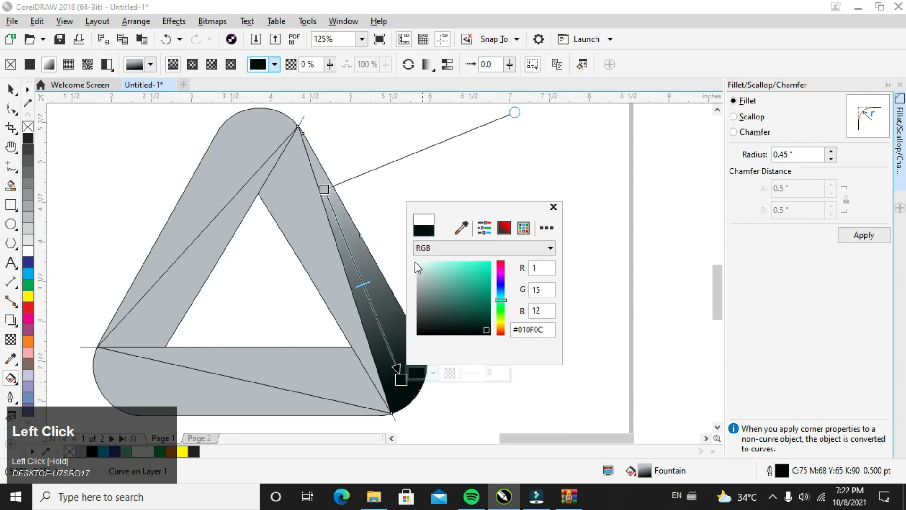
# Change the fountain fill's upper start colour from grey to a light green.
pyautogui.click(328, 196)
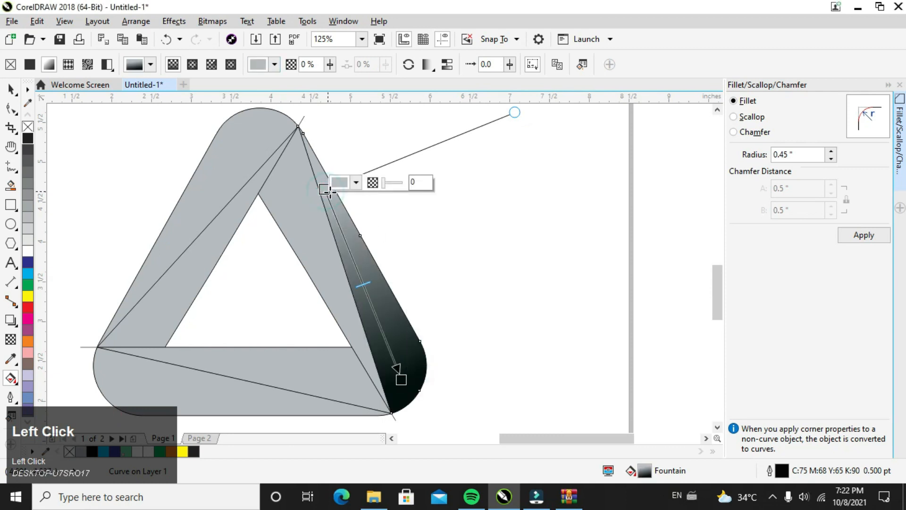
pyautogui.click(338, 184)
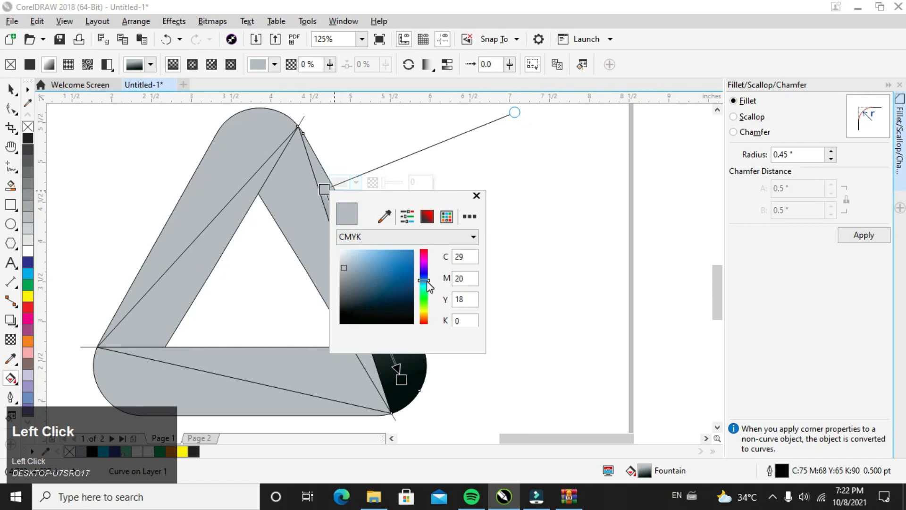
pyautogui.moveTo(427, 282); pyautogui.dragTo(427, 290)
pyautogui.click(406, 254)
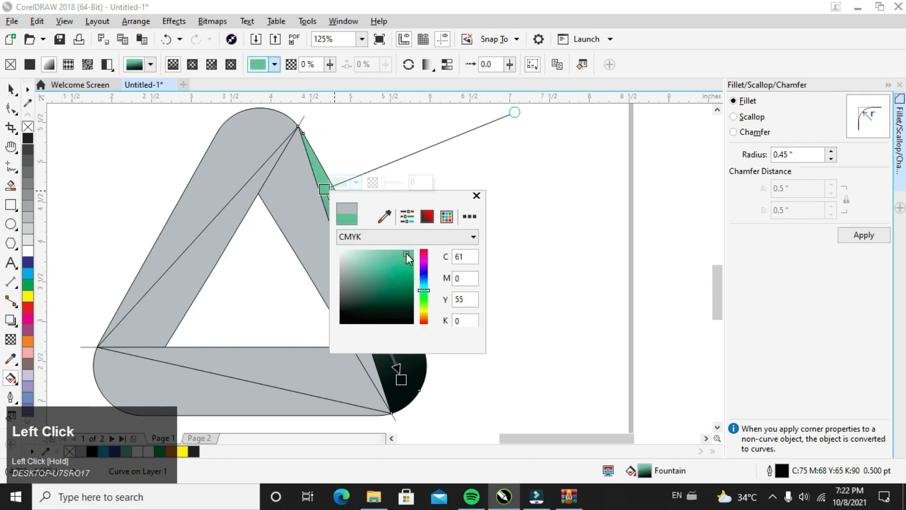
pyautogui.moveTo(405, 255); pyautogui.dragTo(383, 264)
# Shift the gradient's start, midpoint and end slightly down the outer right region, extending the light green, and deselect the region.
pyautogui.click(323, 191)
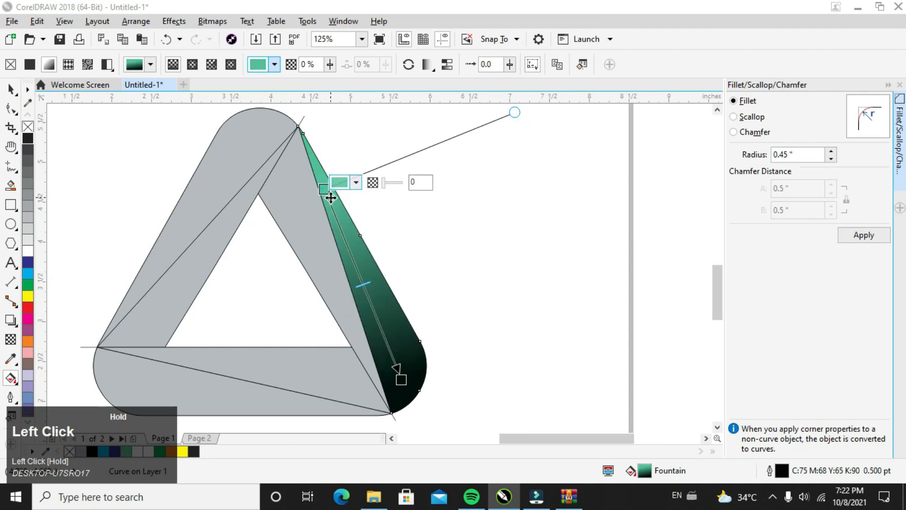
pyautogui.moveTo(324, 190); pyautogui.dragTo(331, 194)
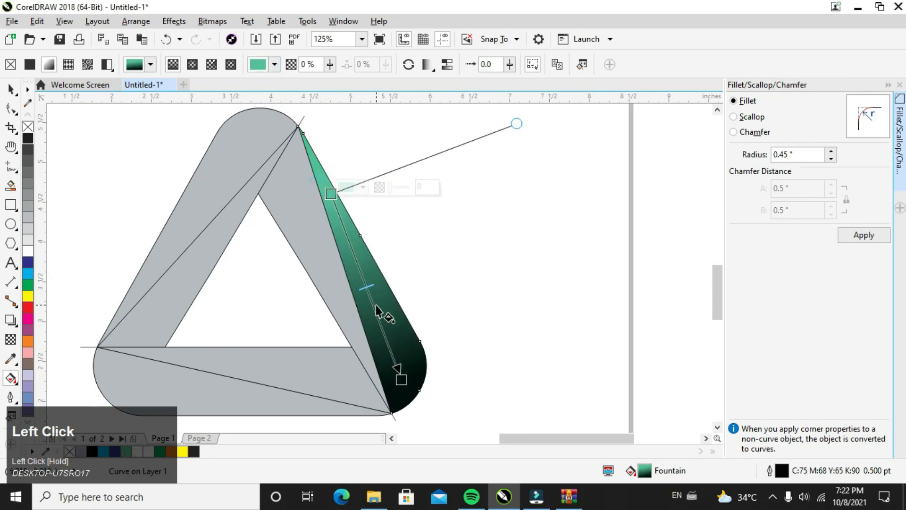
pyautogui.moveTo(369, 289); pyautogui.dragTo(375, 310)
pyautogui.moveTo(402, 380); pyautogui.dragTo(404, 391)
pyautogui.click(11, 89)
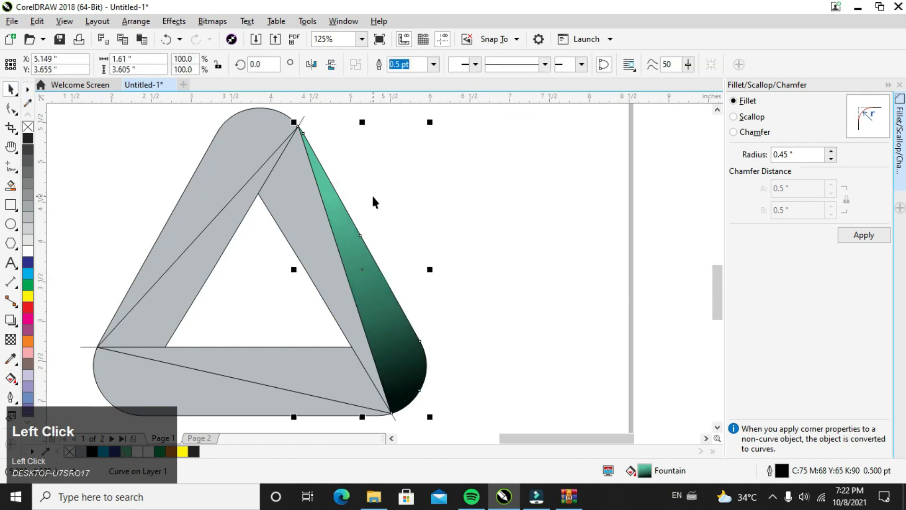
pyautogui.click(399, 242)
# Select the five remaining grey regions and copy the fill properties of the green gradient region onto them.
pyautogui.click(310, 231)
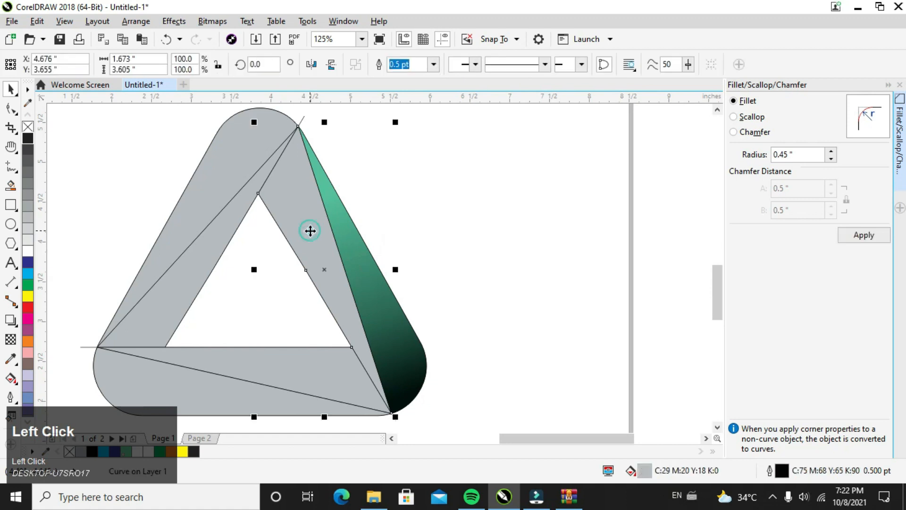
pyautogui.keyDown('shift'); pyautogui.click(228, 225); pyautogui.keyUp('shift')
pyautogui.keyDown('shift'); pyautogui.click(217, 187); pyautogui.keyUp('shift')
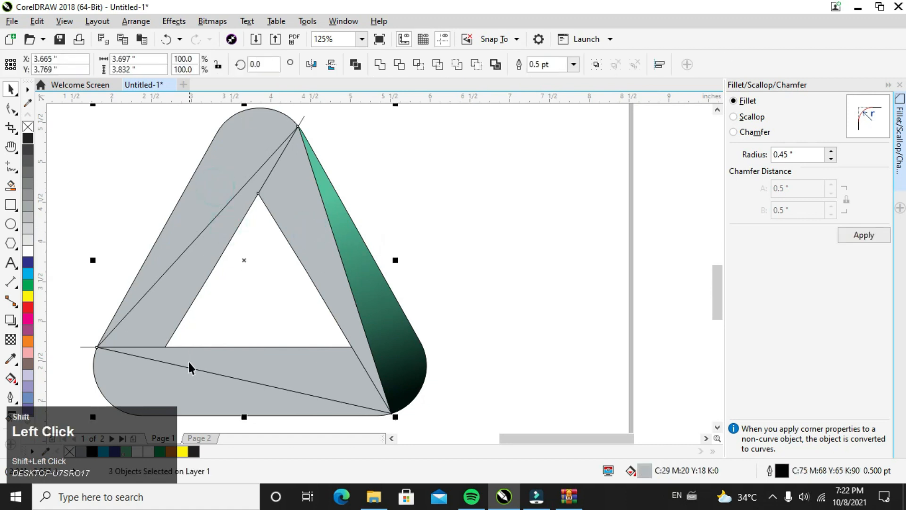
pyautogui.keyDown('shift'); pyautogui.click(174, 376); pyautogui.keyUp('shift')
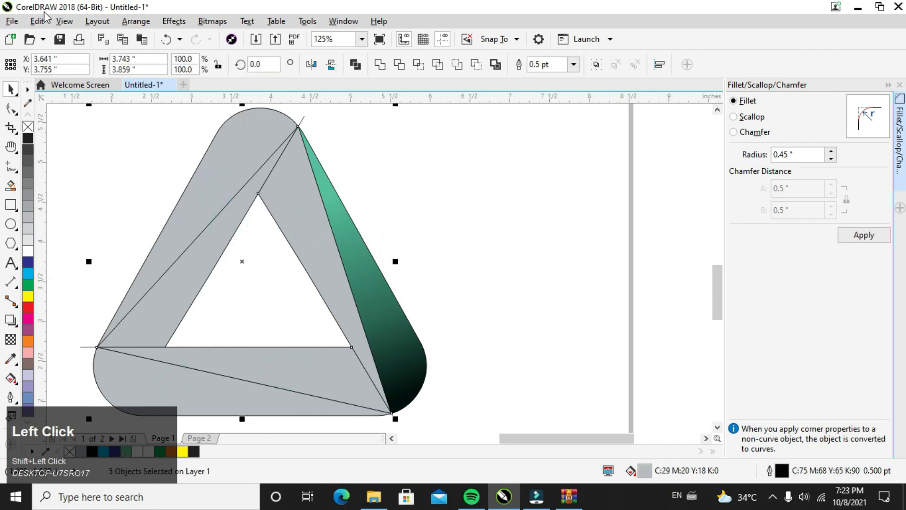
pyautogui.click(37, 22)
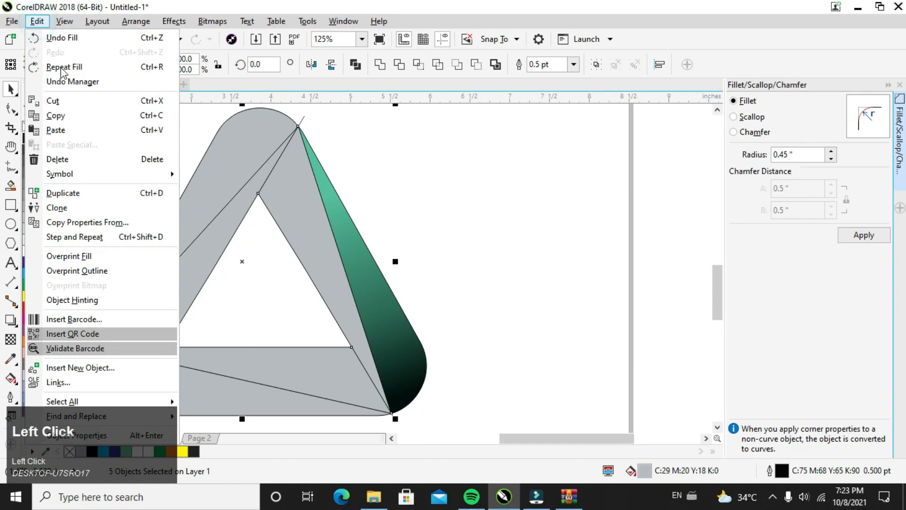
pyautogui.click(88, 224)
pyautogui.click(473, 273)
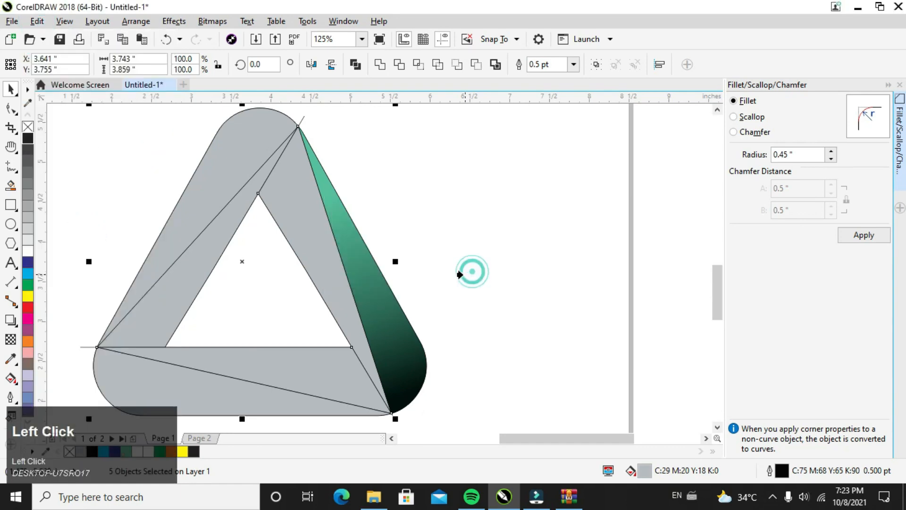
pyautogui.click(382, 300)
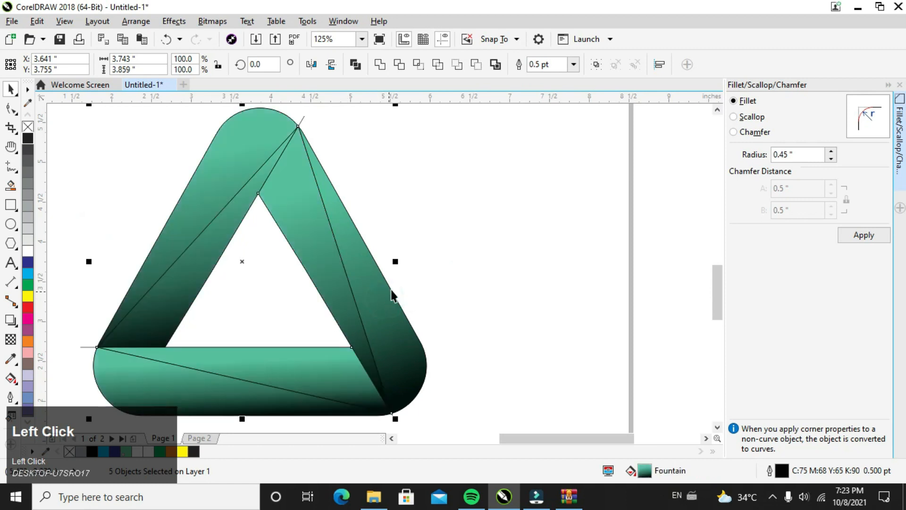
# Run the outer left region's gradient along its length and reverse it, with near-black at the rounded top and light green below.
pyautogui.click(420, 242)
pyautogui.click(204, 215)
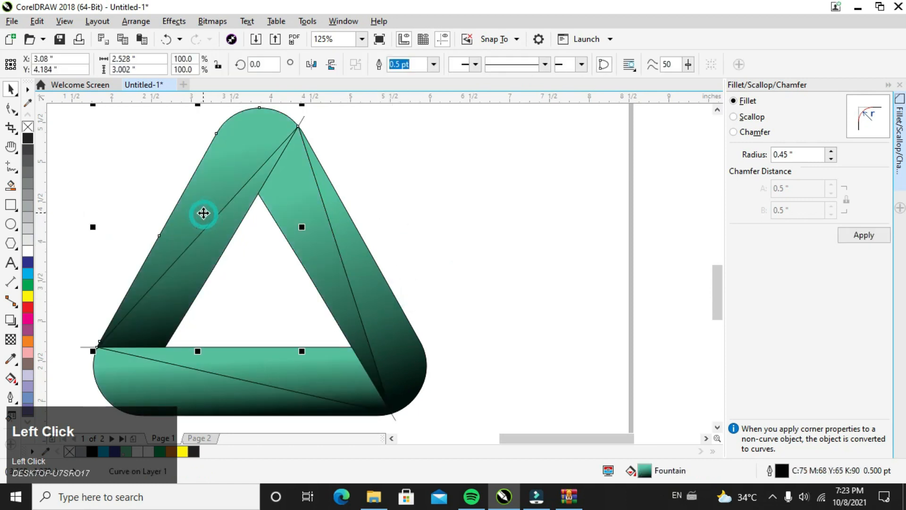
pyautogui.press('g')
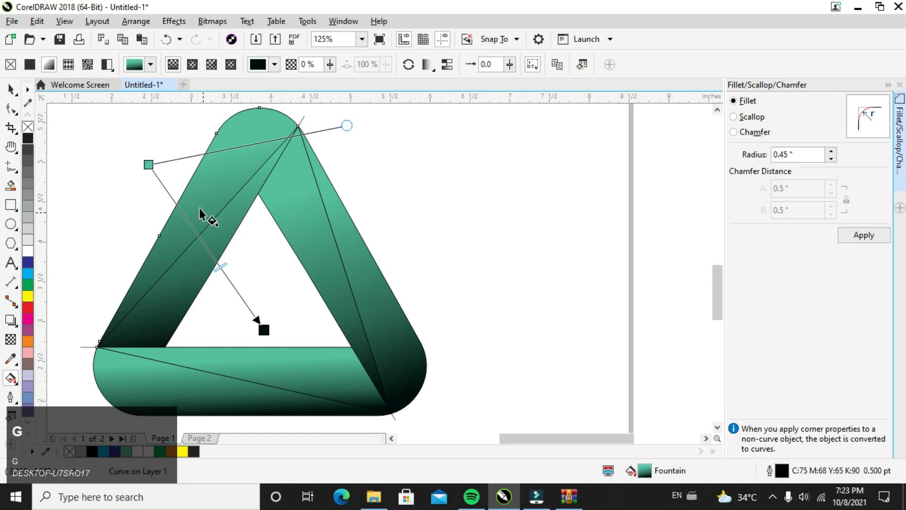
pyautogui.moveTo(149, 165); pyautogui.dragTo(235, 139)
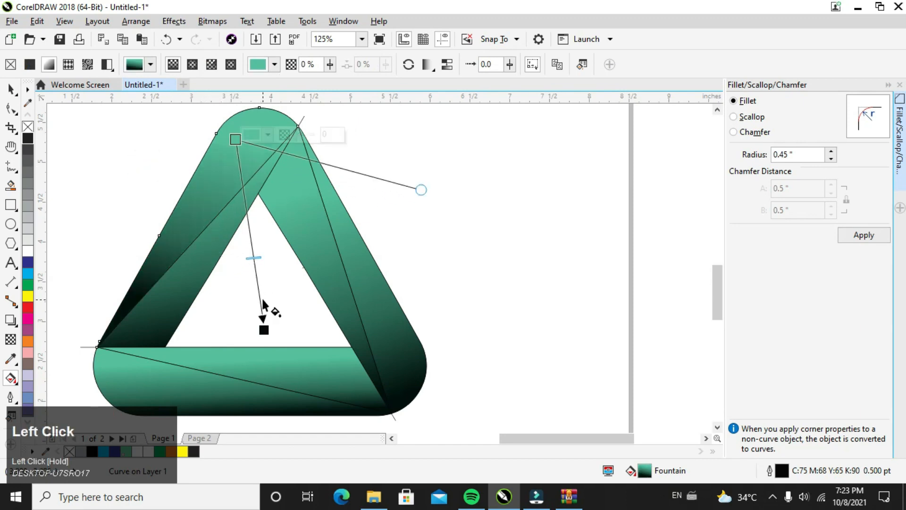
pyautogui.moveTo(265, 339); pyautogui.dragTo(133, 298)
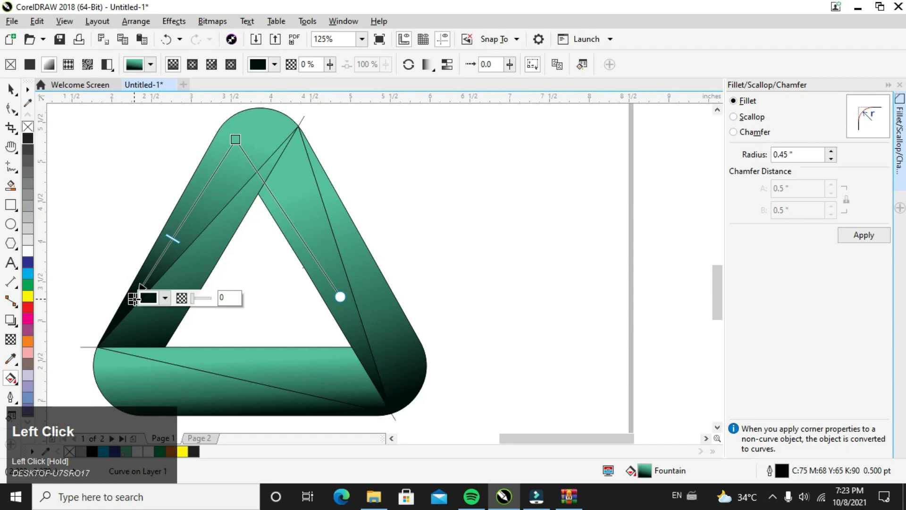
pyautogui.click(409, 65)
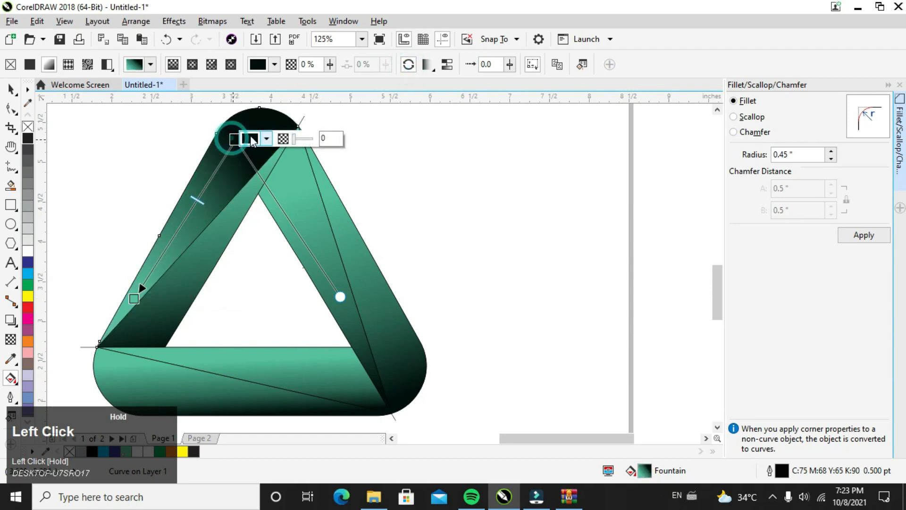
pyautogui.moveTo(252, 140)
pyautogui.mouseDown()
pyautogui.moveTo(225, 137)
pyautogui.moveTo(260, 124)
pyautogui.mouseUp()
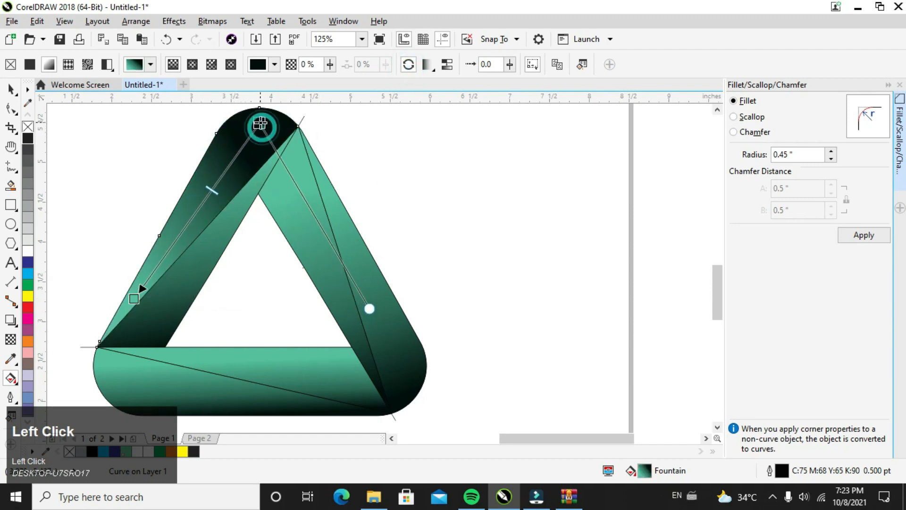
# Align the inner left region's gradient along its length, from light green at the upper end to near-black at the lower corner.
pyautogui.click(232, 214)
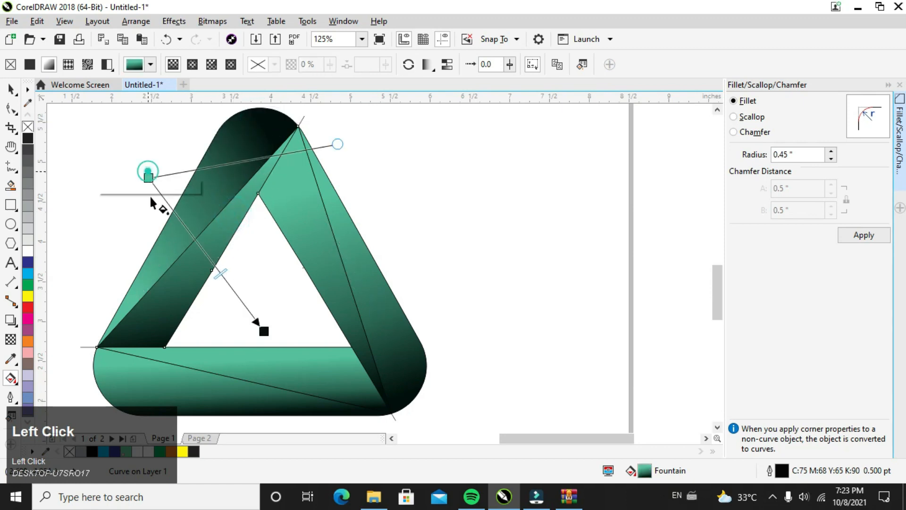
pyautogui.moveTo(147, 170); pyautogui.dragTo(150, 309)
pyautogui.moveTo(147, 171); pyautogui.dragTo(254, 186)
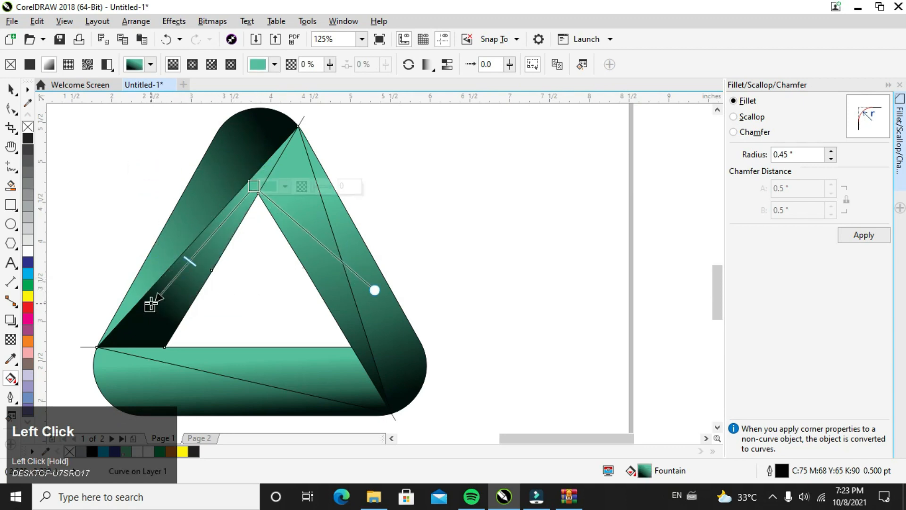
pyautogui.moveTo(149, 306); pyautogui.dragTo(130, 346)
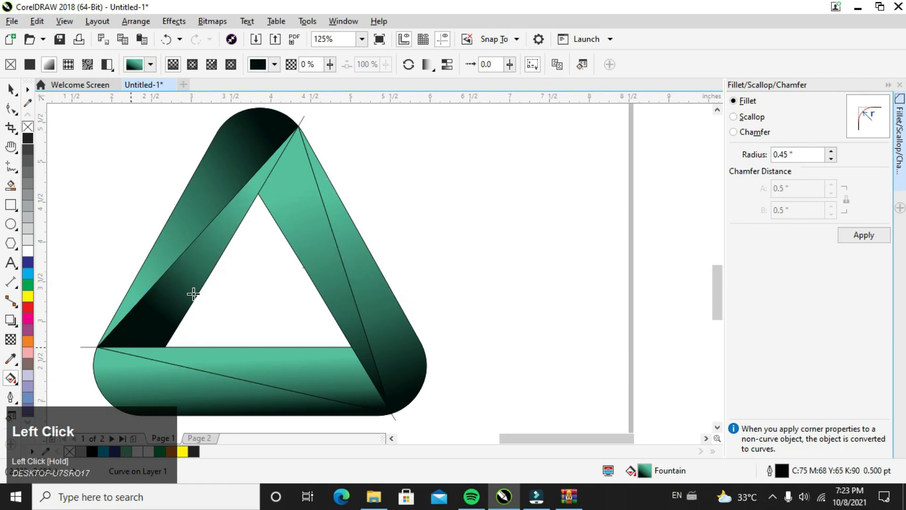
pyautogui.moveTo(254, 185)
pyautogui.mouseDown()
pyautogui.moveTo(265, 168)
pyautogui.moveTo(299, 214)
pyautogui.mouseUp()
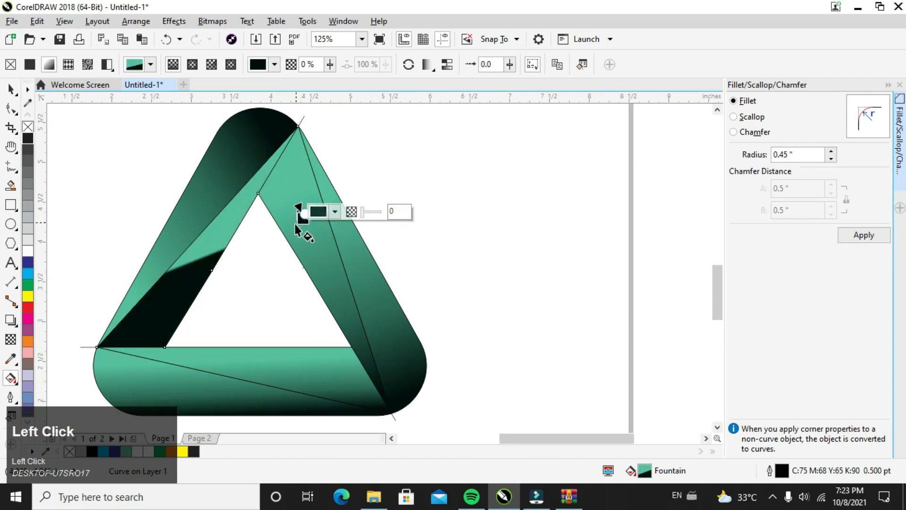
pyautogui.hotkey('ctrl', 'z')
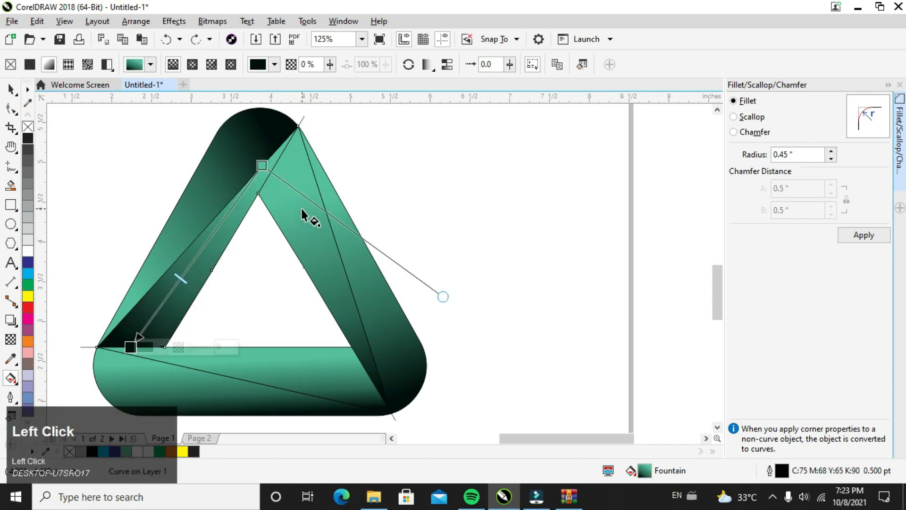
# Align the inner right region's gradient along its length and reverse it, with near-black at the upper end.
pyautogui.click(301, 207)
pyautogui.moveTo(292, 193); pyautogui.dragTo(285, 174)
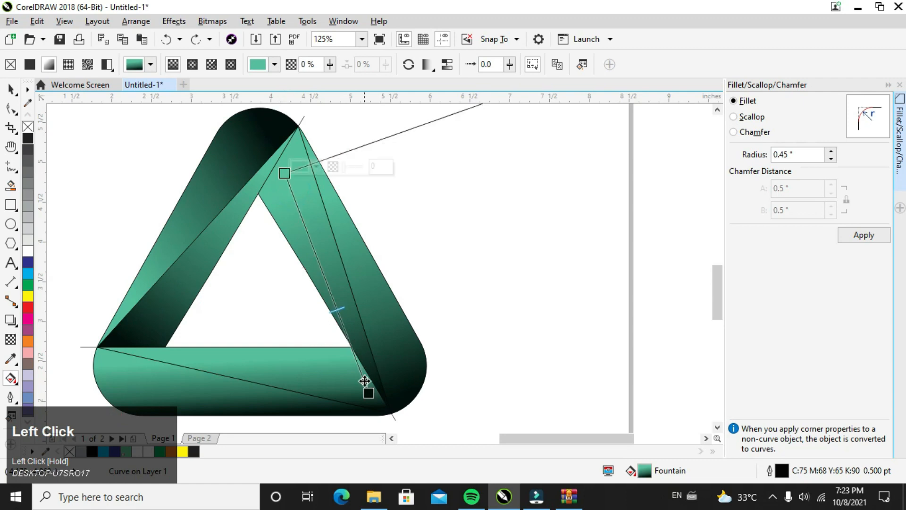
pyautogui.moveTo(369, 376); pyautogui.dragTo(365, 360)
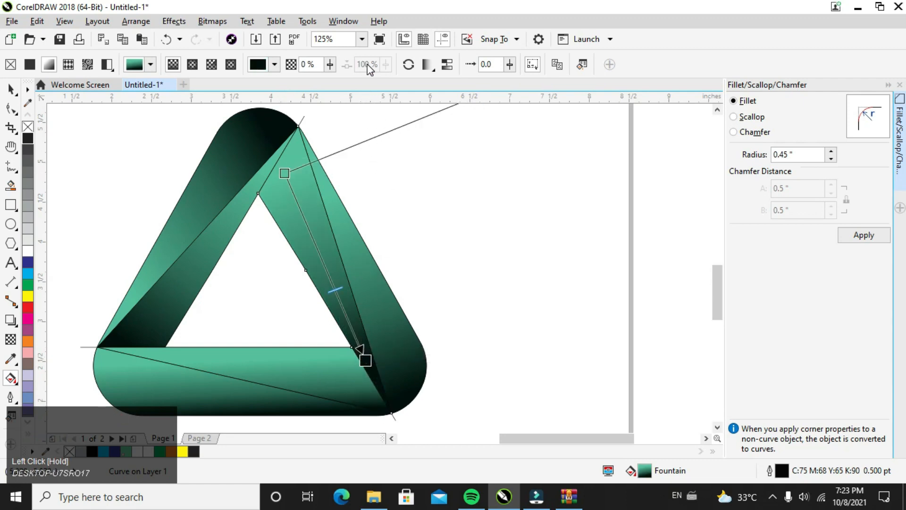
pyautogui.click(408, 65)
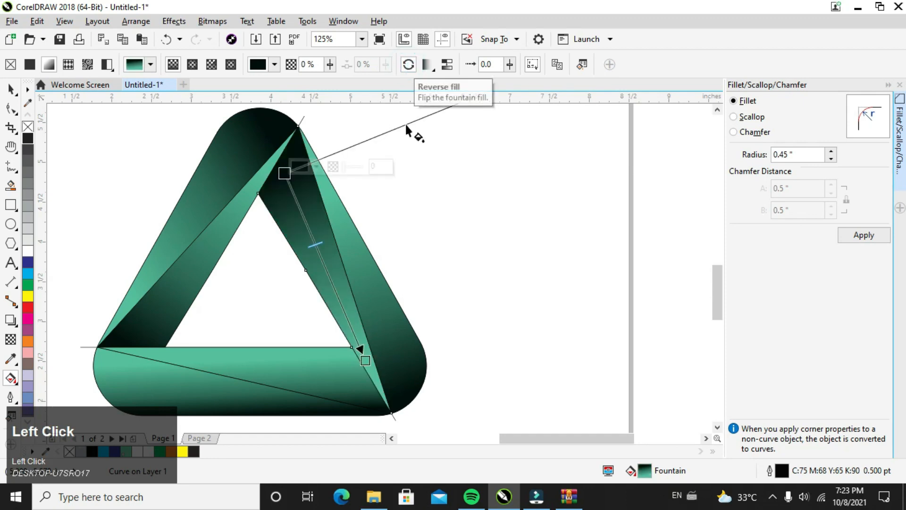
# Run the inner bottom region's gradient horizontally, from light green at the left end to near-black at the right end.
pyautogui.click(268, 367)
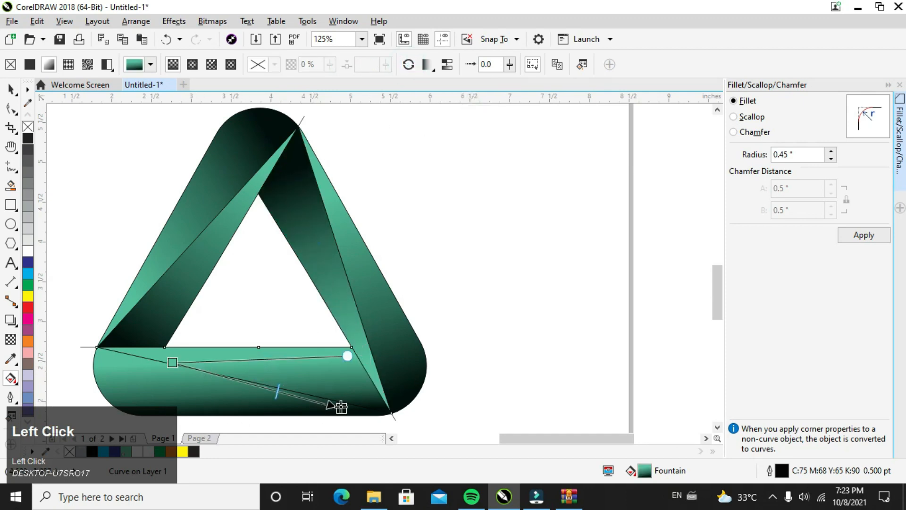
pyautogui.moveTo(348, 354); pyautogui.dragTo(129, 357)
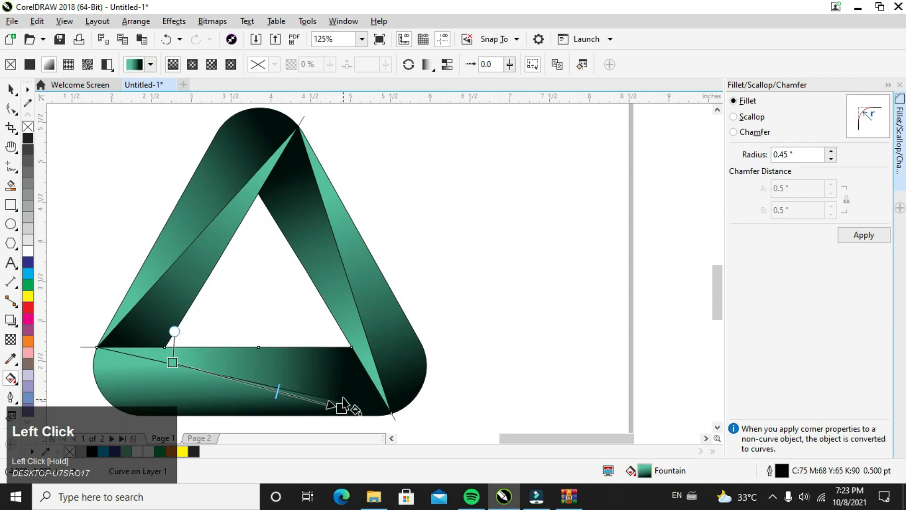
pyautogui.moveTo(342, 407); pyautogui.dragTo(341, 386)
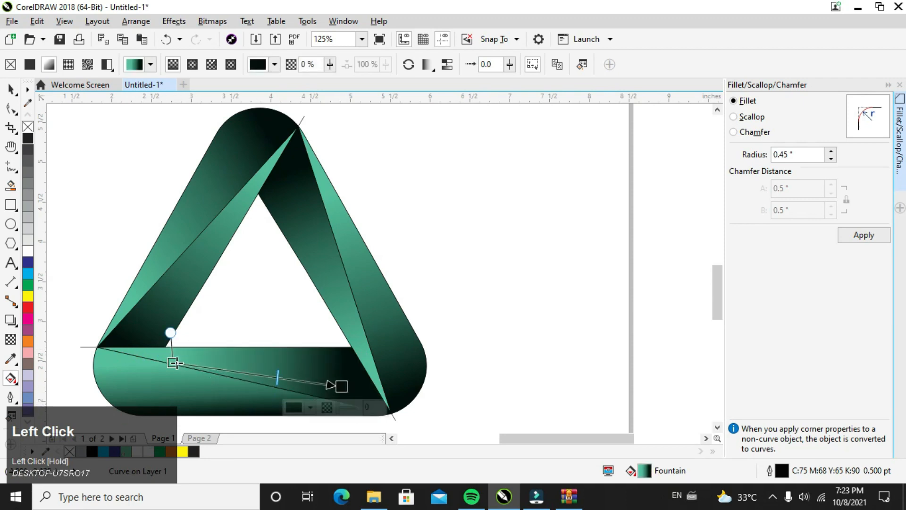
pyautogui.moveTo(173, 364)
pyautogui.mouseDown()
pyautogui.moveTo(174, 351)
pyautogui.moveTo(185, 365)
pyautogui.mouseUp()
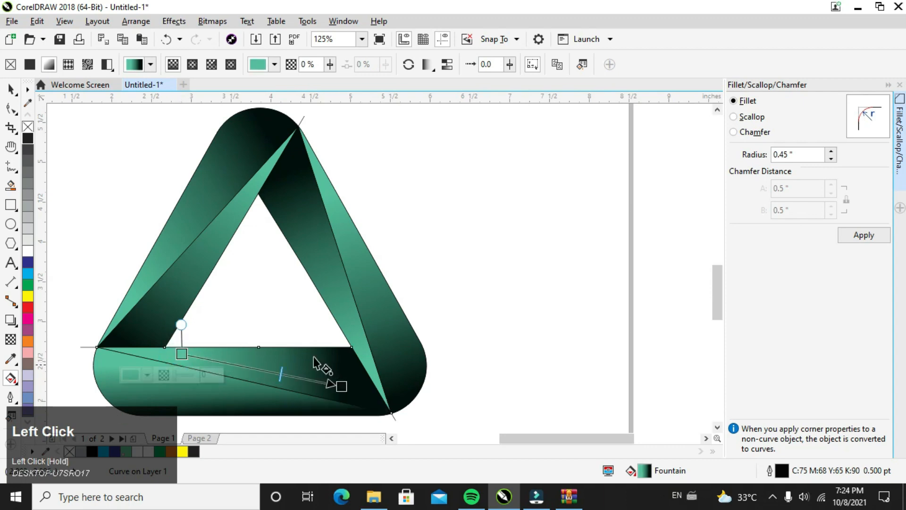
# Move the dark start of the outer left region's gradient slightly higher into the rounded top.
pyautogui.click(212, 178)
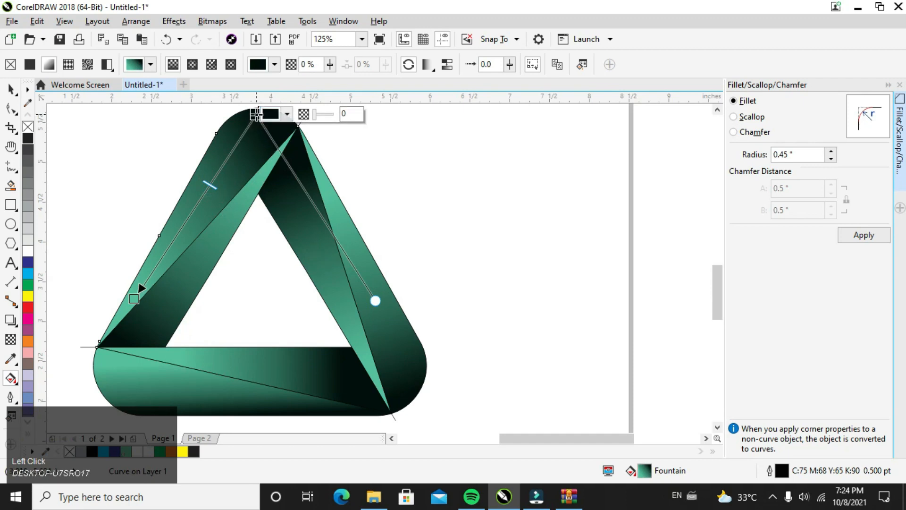
pyautogui.moveTo(261, 114); pyautogui.dragTo(258, 117)
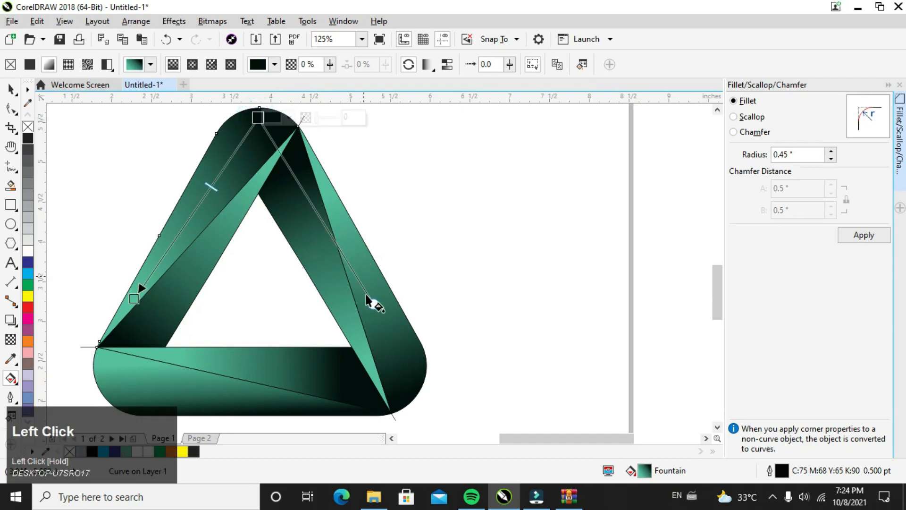
# Run the outer bottom region's gradient along its length and reverse it, with near-black at the rounded left corner and light green at the right.
pyautogui.click(177, 392)
pyautogui.moveTo(170, 363); pyautogui.dragTo(121, 377)
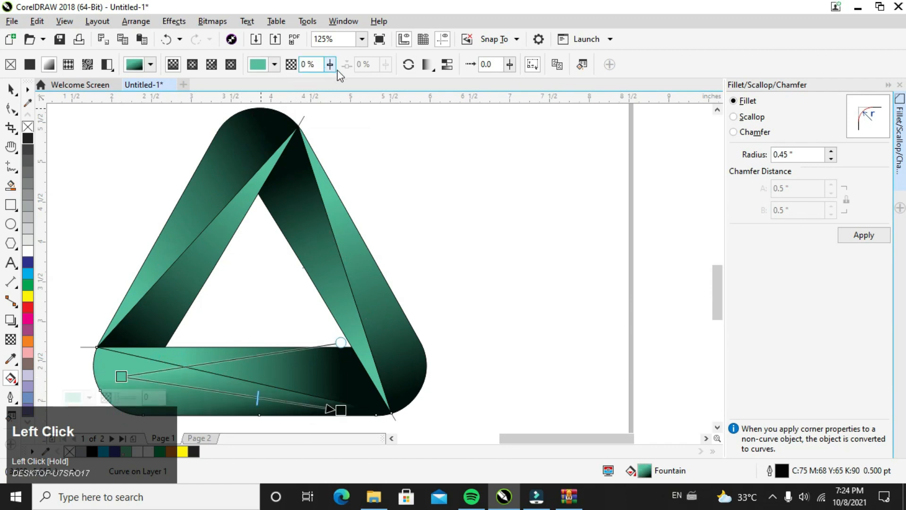
pyautogui.click(408, 65)
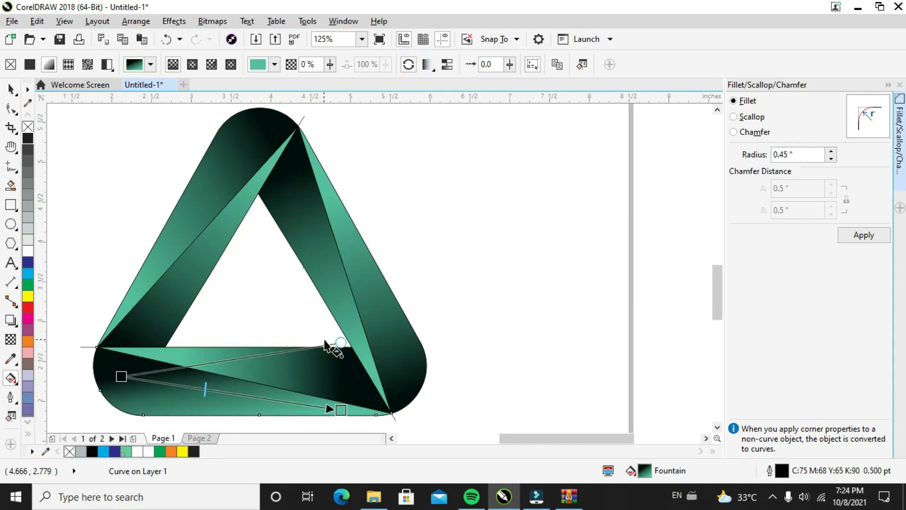
pyautogui.moveTo(335, 343); pyautogui.dragTo(168, 330)
pyautogui.hotkey('ctrl', 'z')
pyautogui.moveTo(122, 376); pyautogui.dragTo(121, 379)
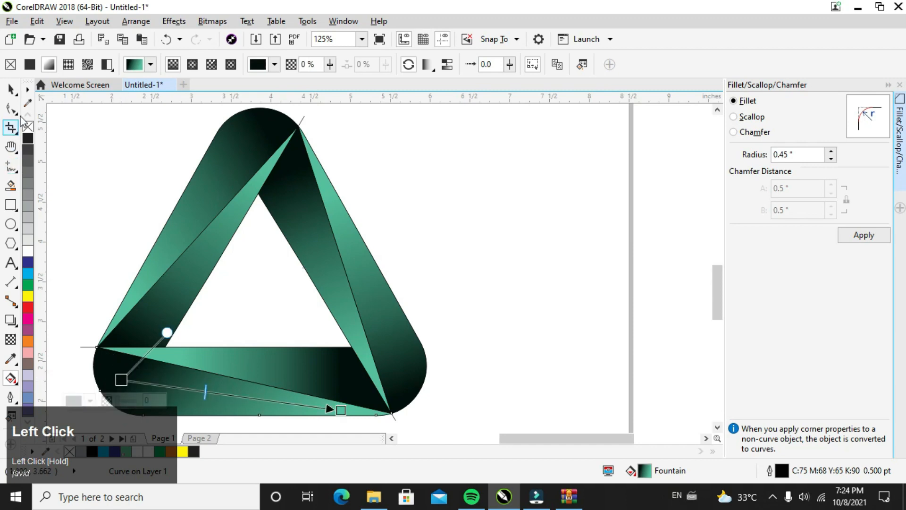
# Select all objects of the triangular logo, set their outline width to None, and deselect them.
pyautogui.click(11, 89)
pyautogui.scroll(-2, 97, 172)
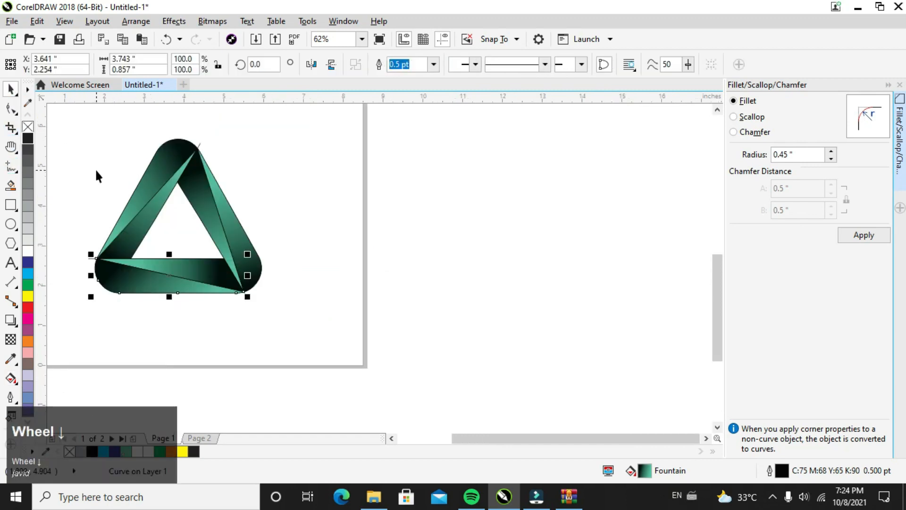
pyautogui.moveTo(71, 117); pyautogui.dragTo(277, 319)
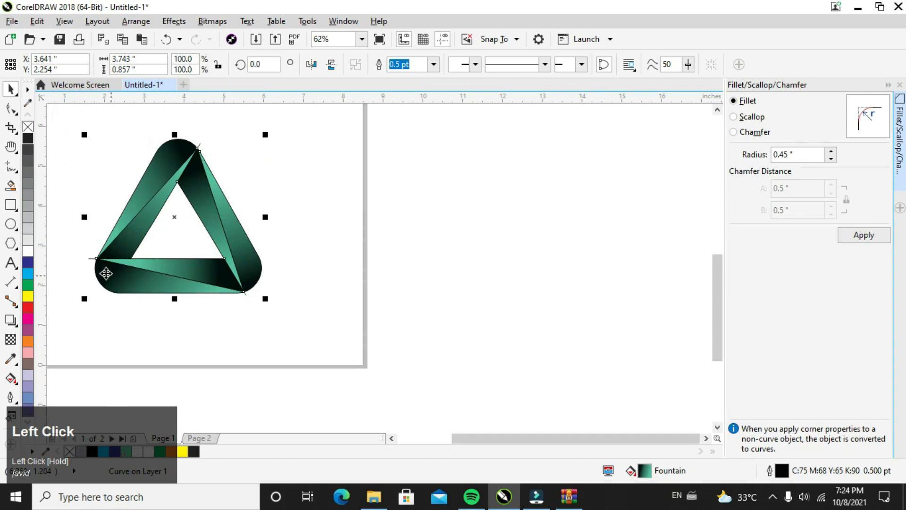
pyautogui.click(577, 67)
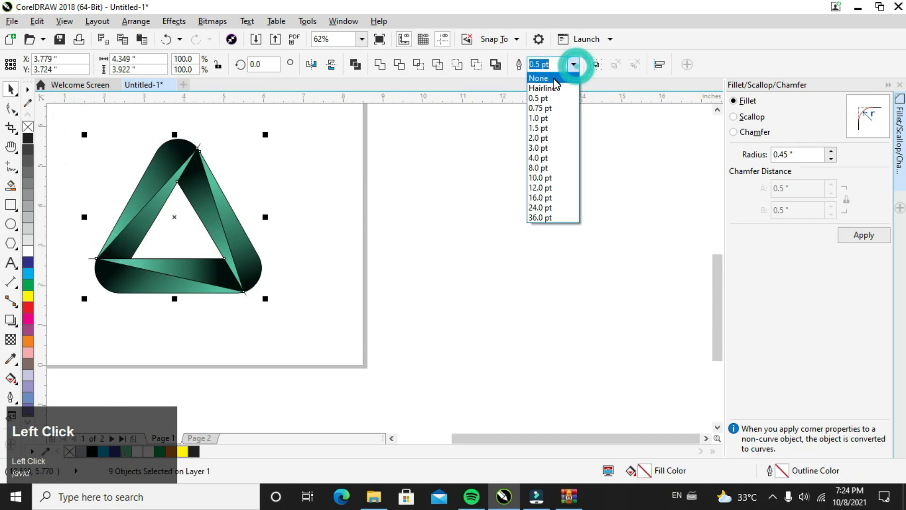
pyautogui.click(543, 74)
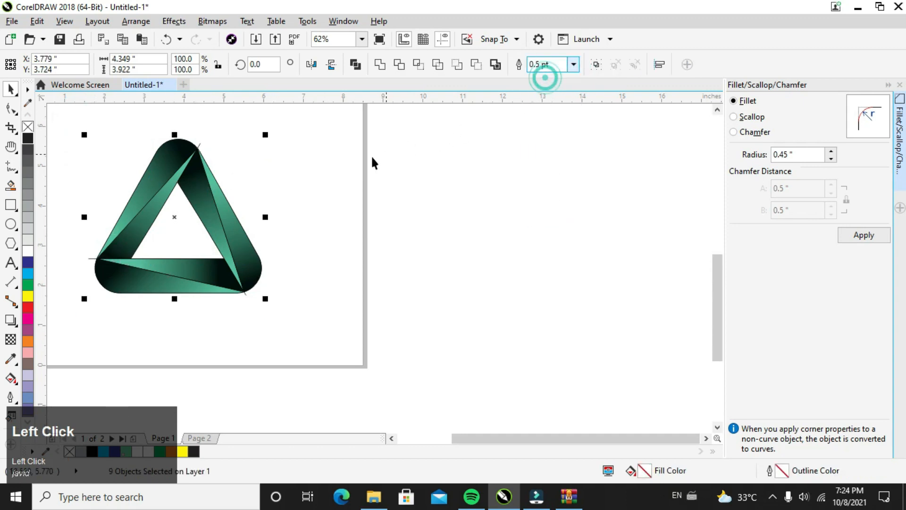
pyautogui.click(340, 126)
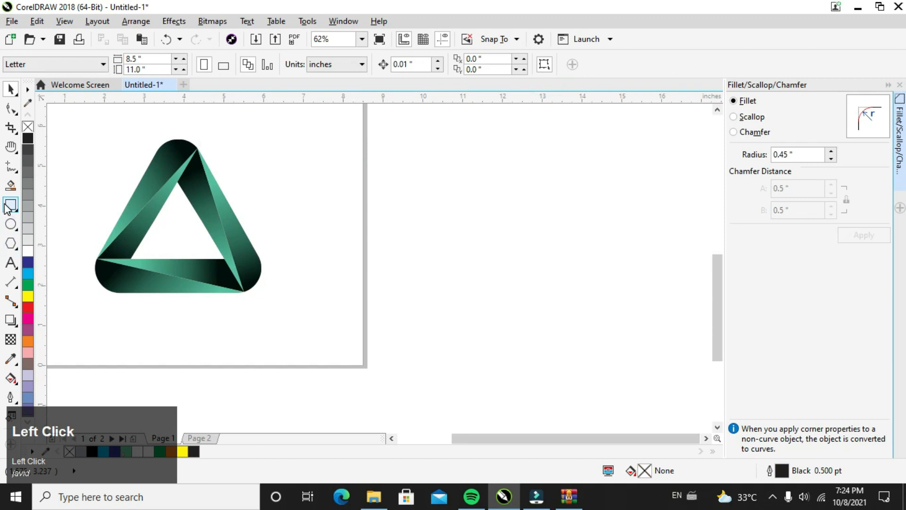
# Draw a rectangle about 4.75 by 4.27 inches to the right of the logo and fill it with a diagonal magenta-to-white gradient.
pyautogui.moveTo(282, 124); pyautogui.dragTo(472, 295)
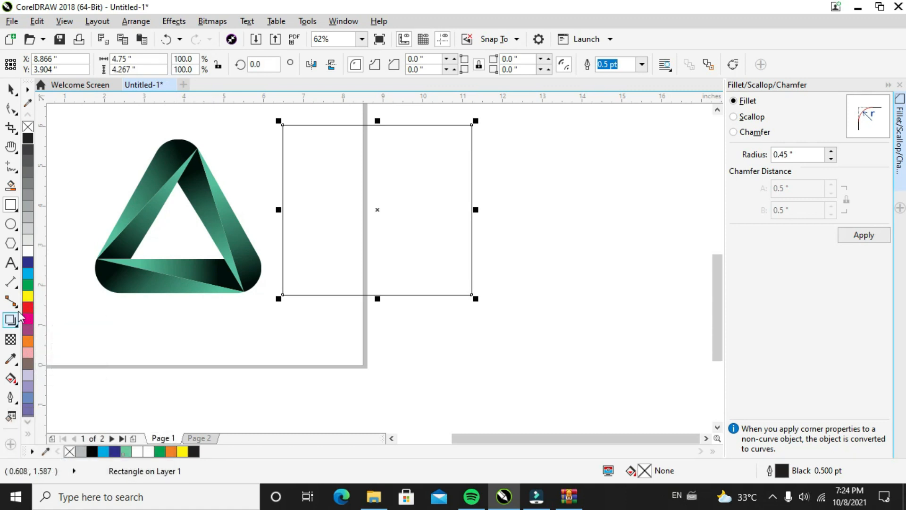
pyautogui.click(28, 318)
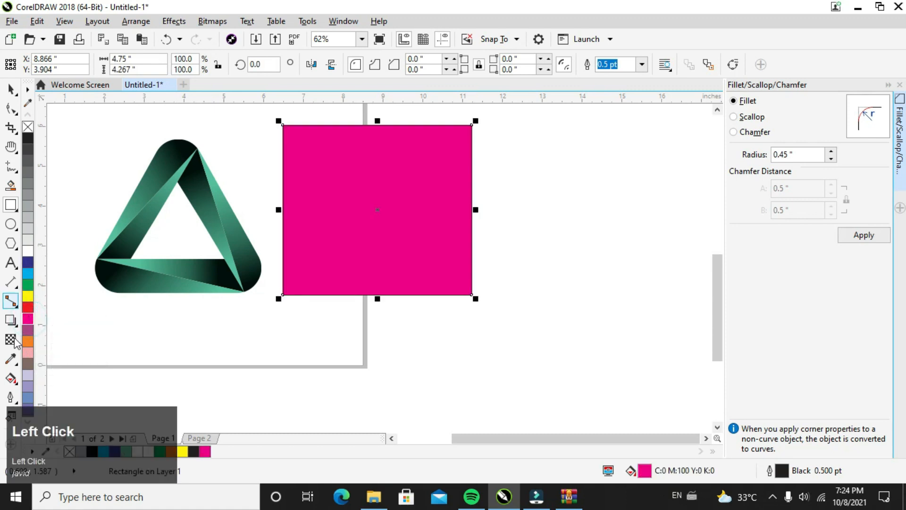
pyautogui.click(10, 380)
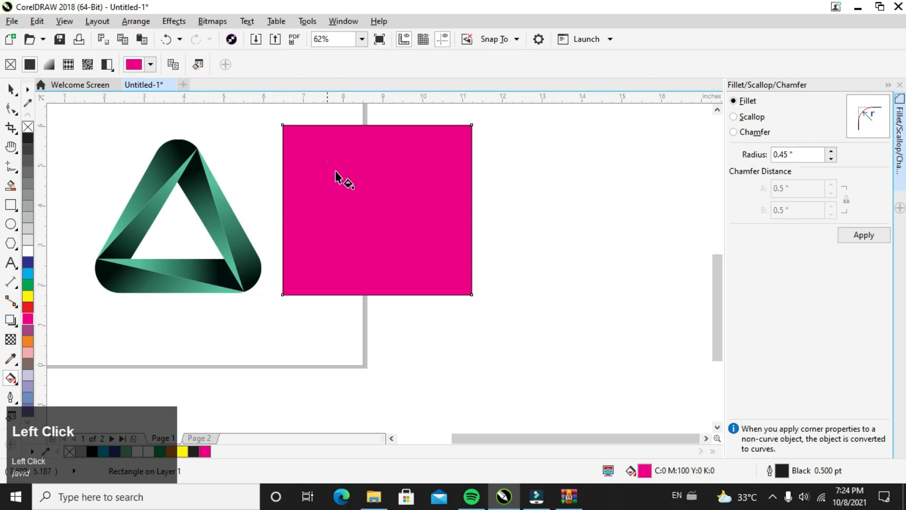
pyautogui.moveTo(326, 161); pyautogui.dragTo(411, 256)
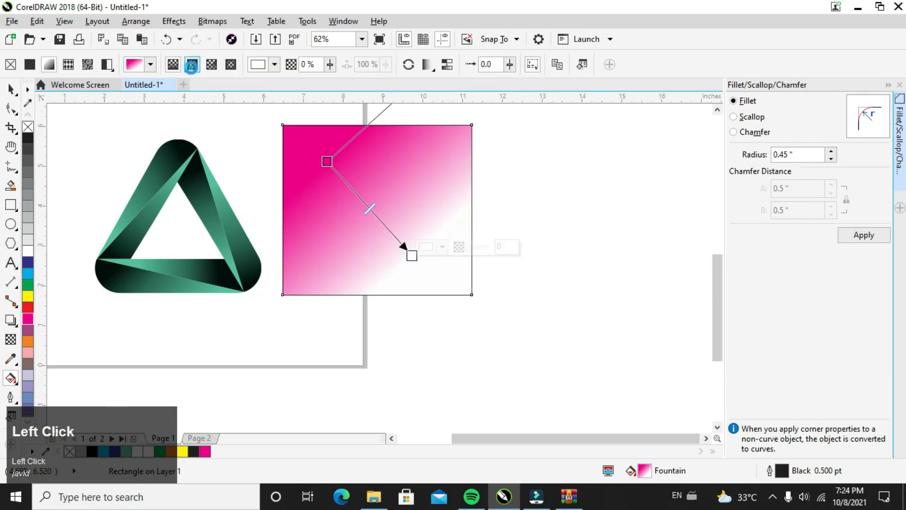
# Change the rectangle's gradient to an elliptical fountain fill, enlarge it towards the rectangle's edges, and set its outer colour to grey.
pyautogui.click(192, 65)
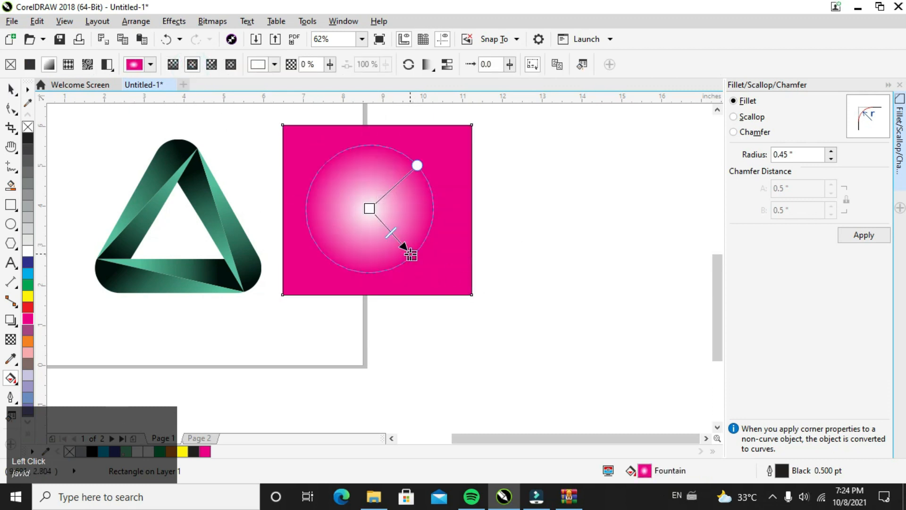
pyautogui.moveTo(411, 256); pyautogui.dragTo(429, 285)
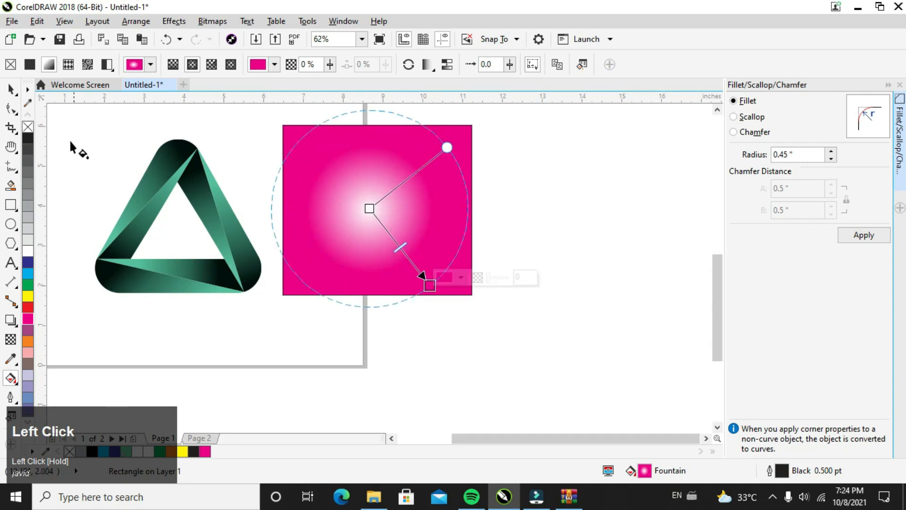
pyautogui.click(28, 196)
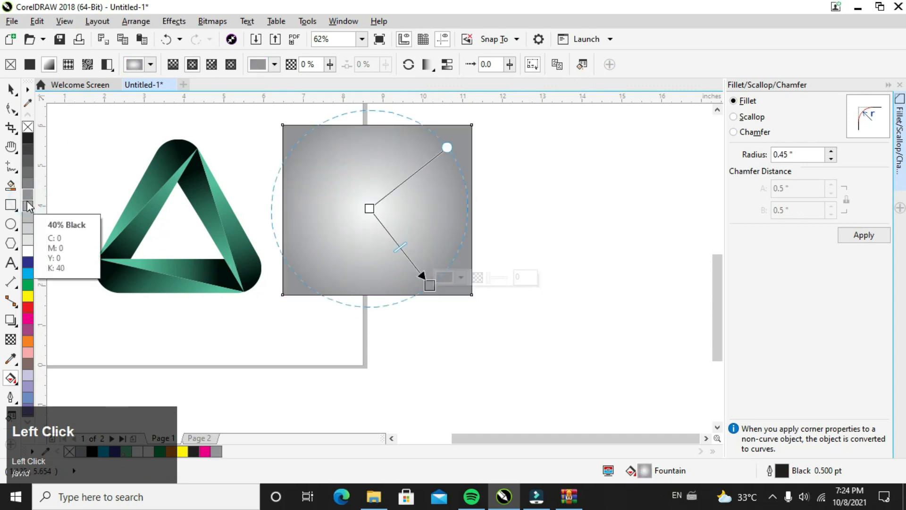
# Draw a flat ellipse about 2.33 by 0.23 inches, place it just below the logo's bottom edge, and fill it with black.
pyautogui.click(11, 89)
pyautogui.click(79, 122)
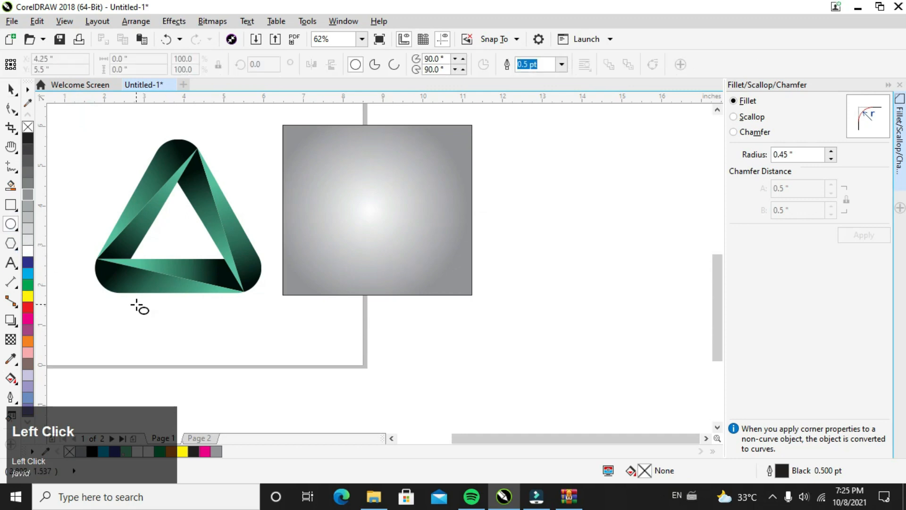
pyautogui.moveTo(136, 305); pyautogui.dragTo(229, 313)
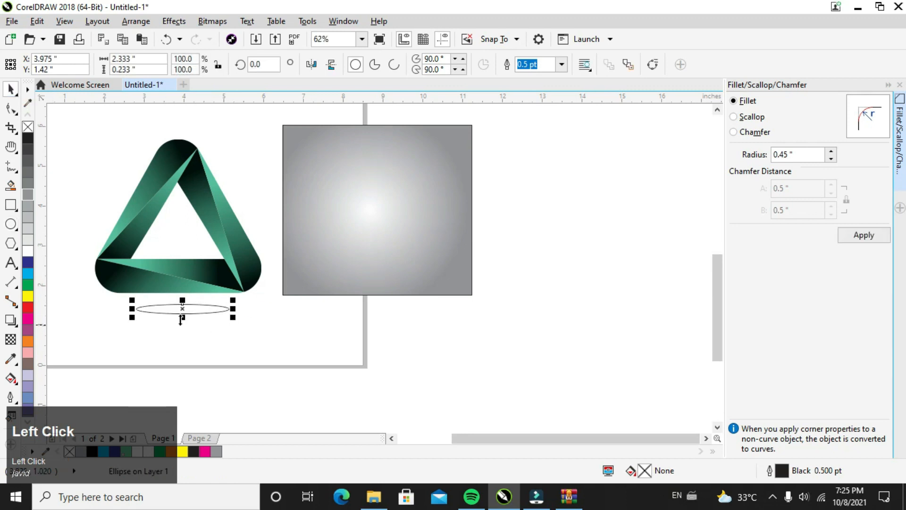
pyautogui.moveTo(178, 301); pyautogui.dragTo(170, 309)
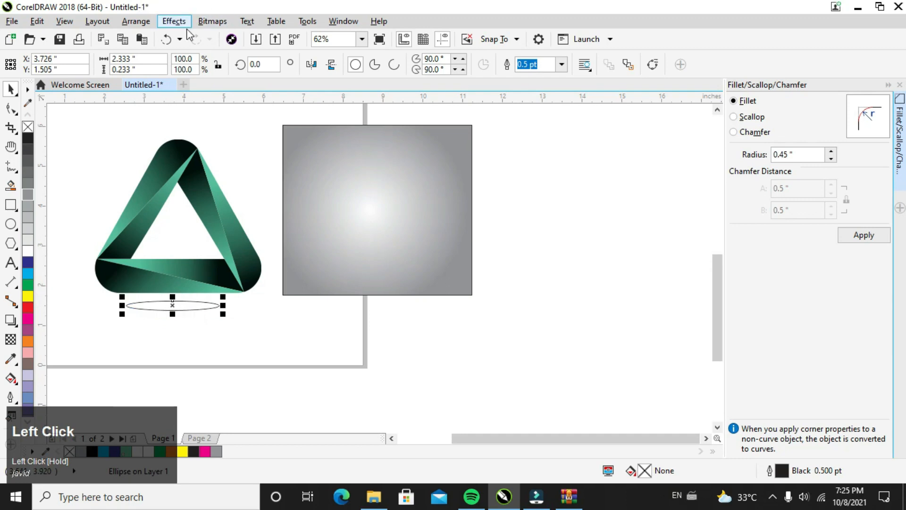
pyautogui.click(174, 21)
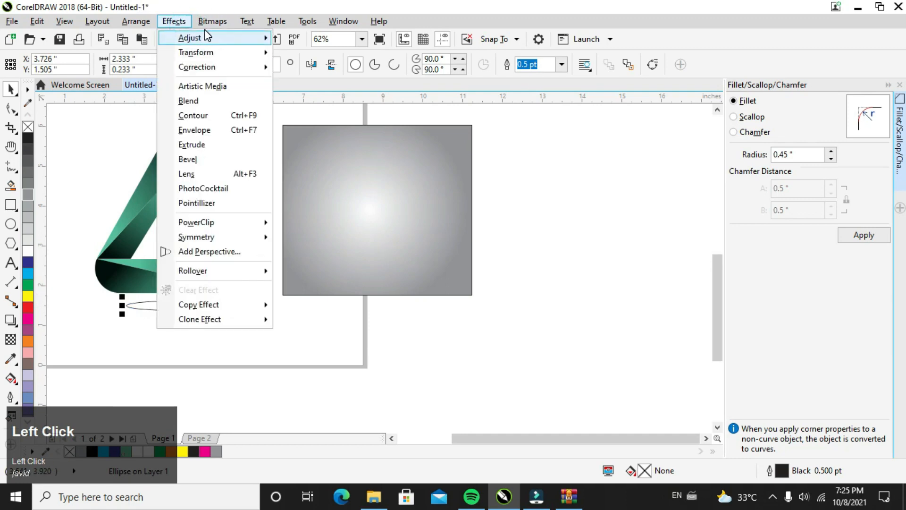
pyautogui.click(28, 137)
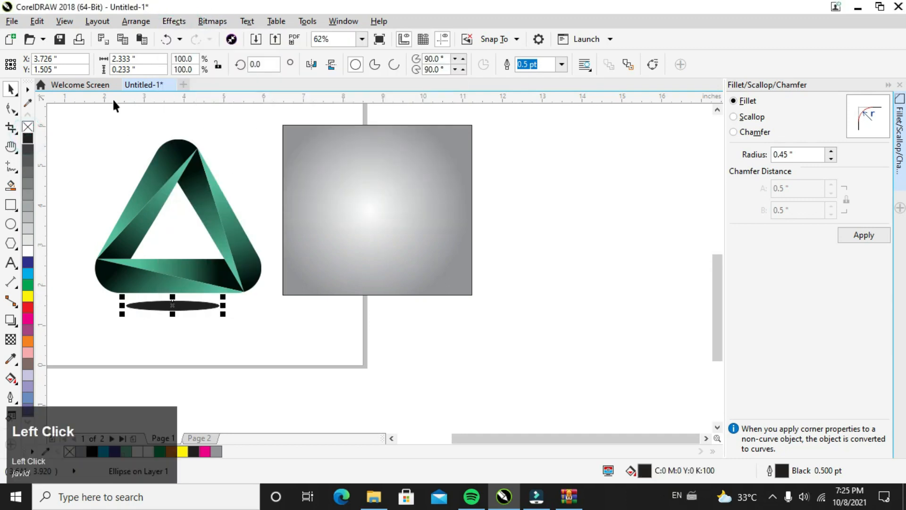
# Convert the black ellipse below the logo to a 300 dpi CMYK bitmap.
pyautogui.click(212, 20)
pyautogui.click(219, 36)
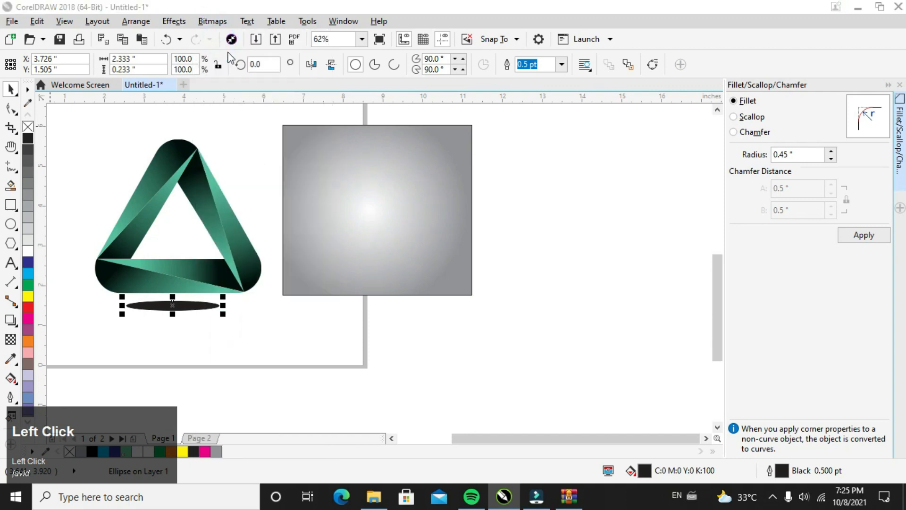
pyautogui.click(414, 315)
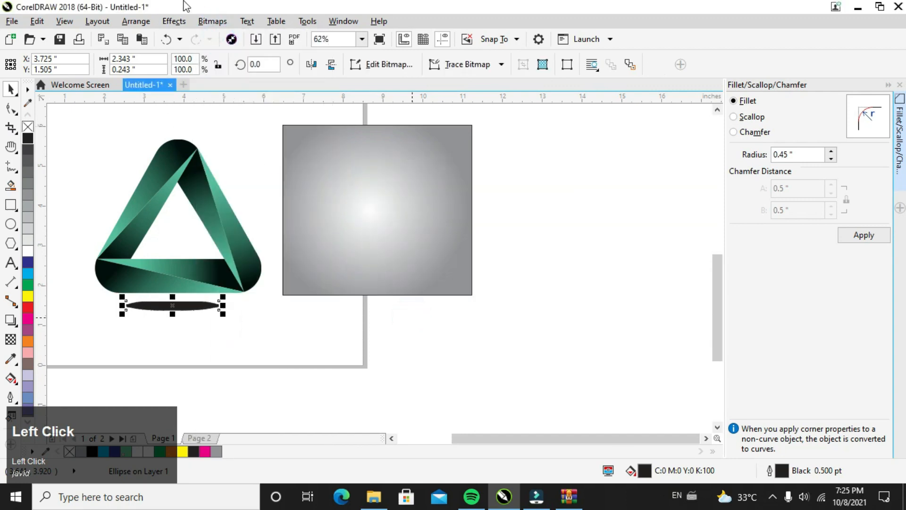
# Apply a Gaussian Blur with a radius of 27.0 pixels to the ellipse bitmap to make a soft shadow.
pyautogui.click(179, 26)
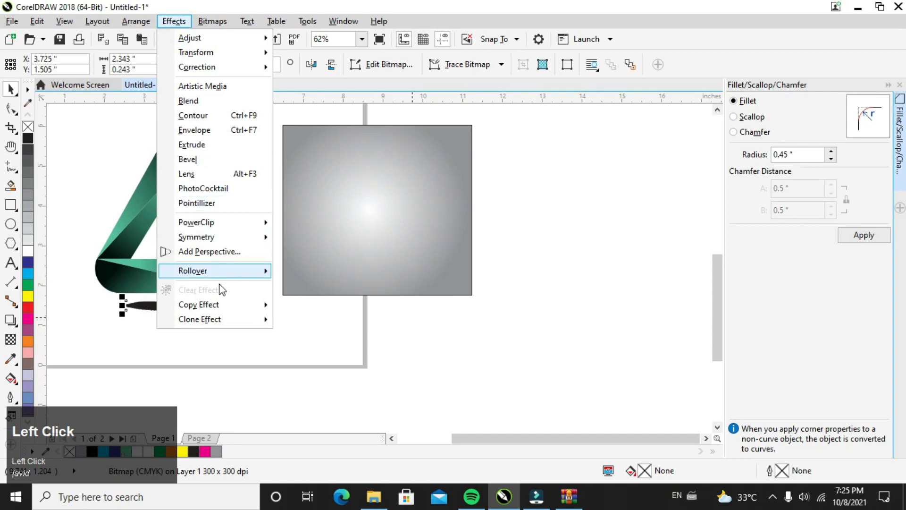
pyautogui.moveTo(212, 22)
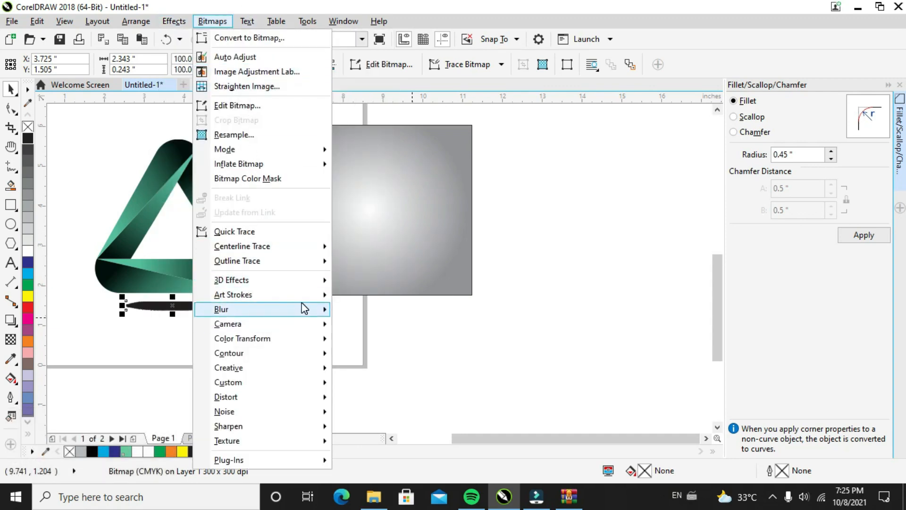
pyautogui.moveTo(306, 310)
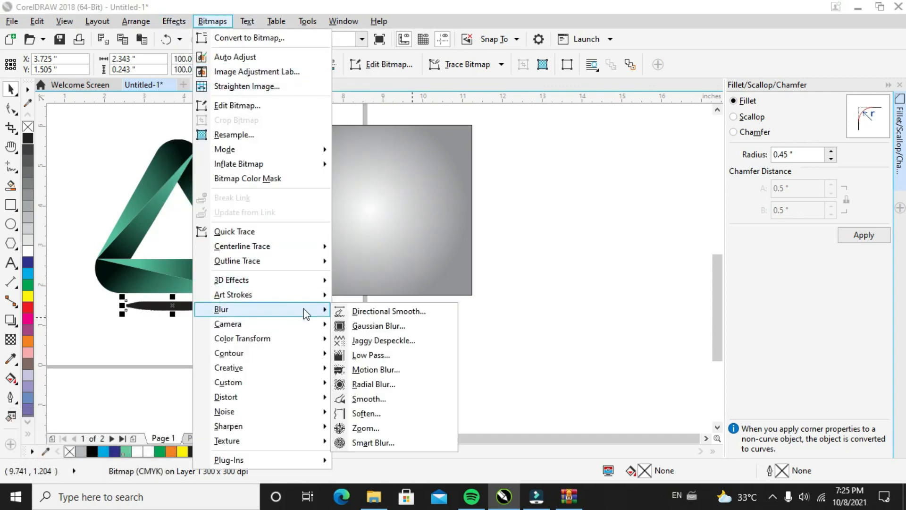
pyautogui.click(371, 326)
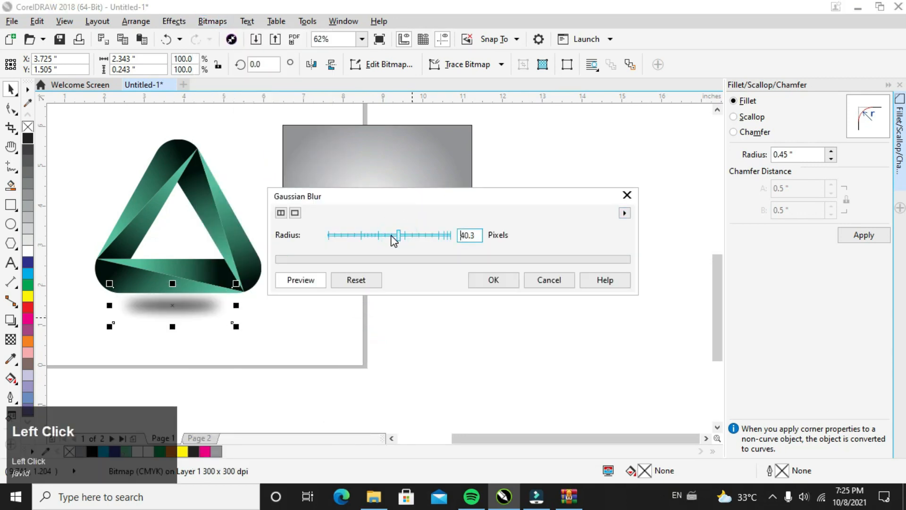
pyautogui.click(390, 237)
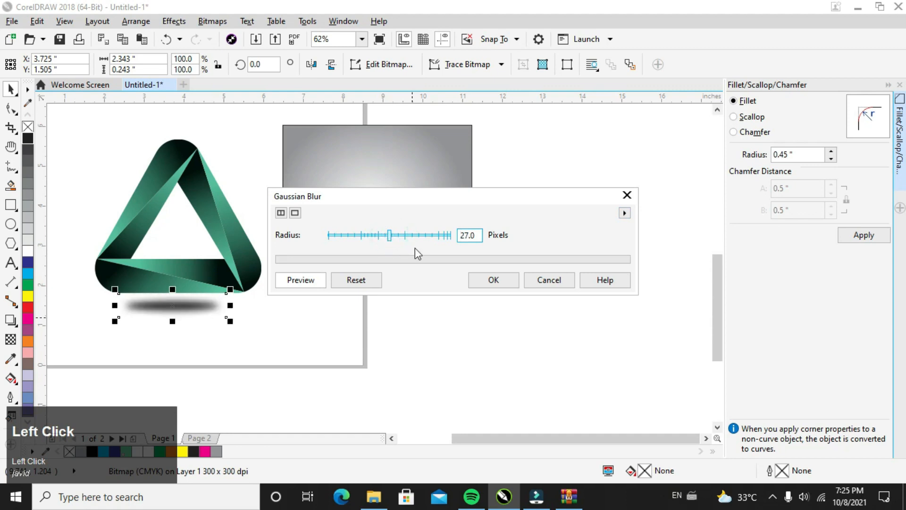
pyautogui.click(478, 282)
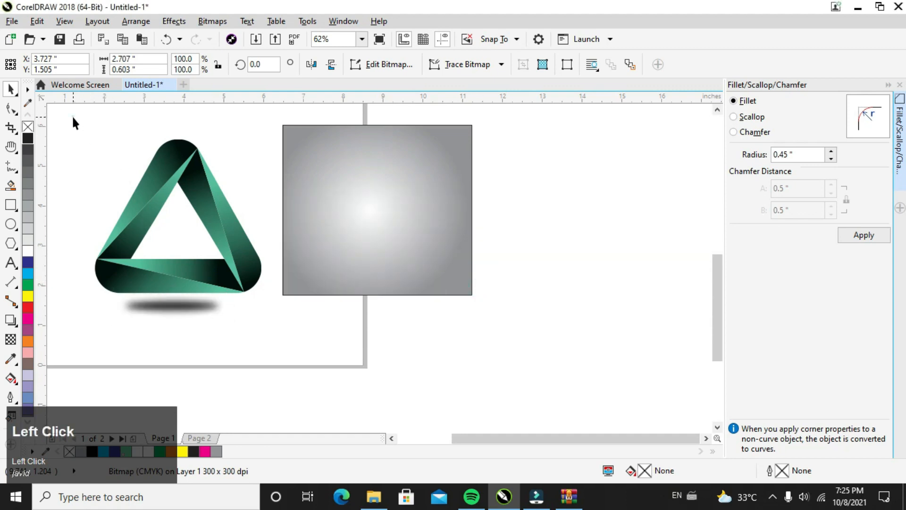
# Group the triangular logo with its shadow and move the group onto the middle of the grey gradient rectangle.
pyautogui.moveTo(73, 118); pyautogui.dragTo(285, 355)
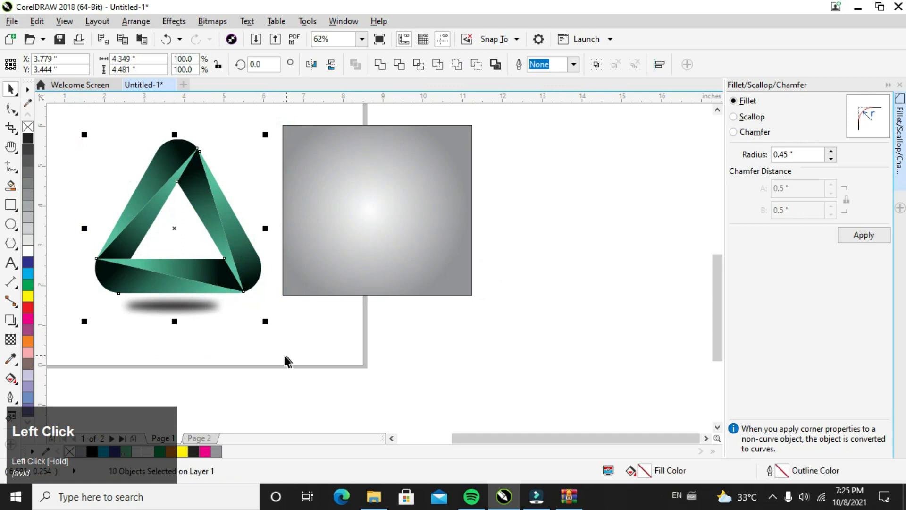
pyautogui.hotkey('ctrl', 'g')
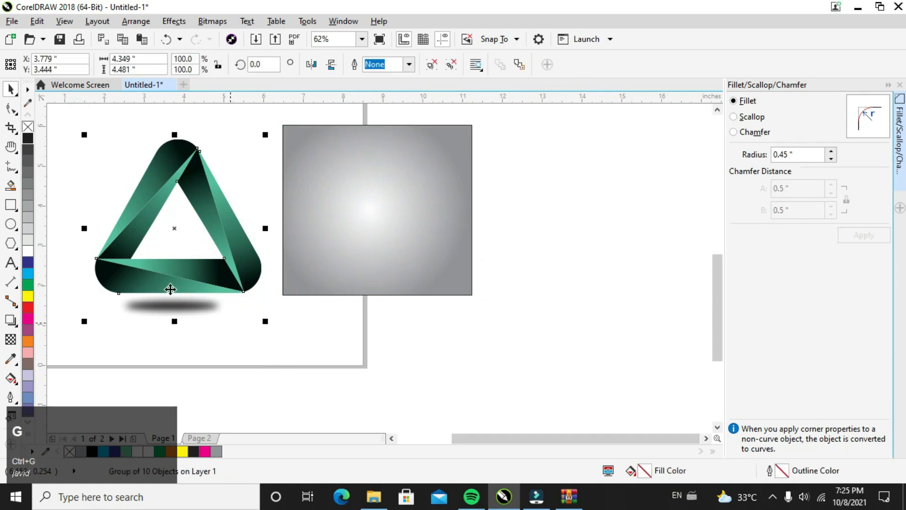
pyautogui.moveTo(143, 206); pyautogui.dragTo(375, 202)
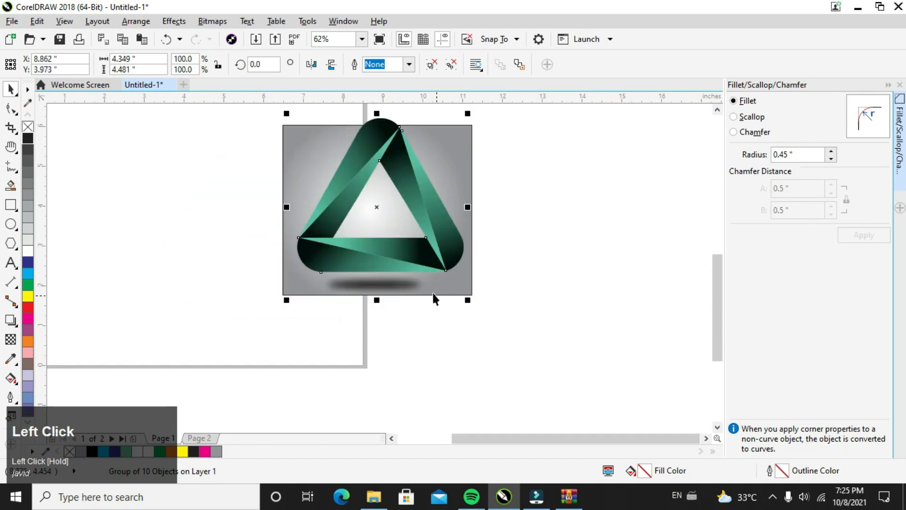
# Enlarge the gradient rectangle proportionally about its centre to about 6.42 by 5.76 inches, so it frames the logo.
pyautogui.click(458, 296)
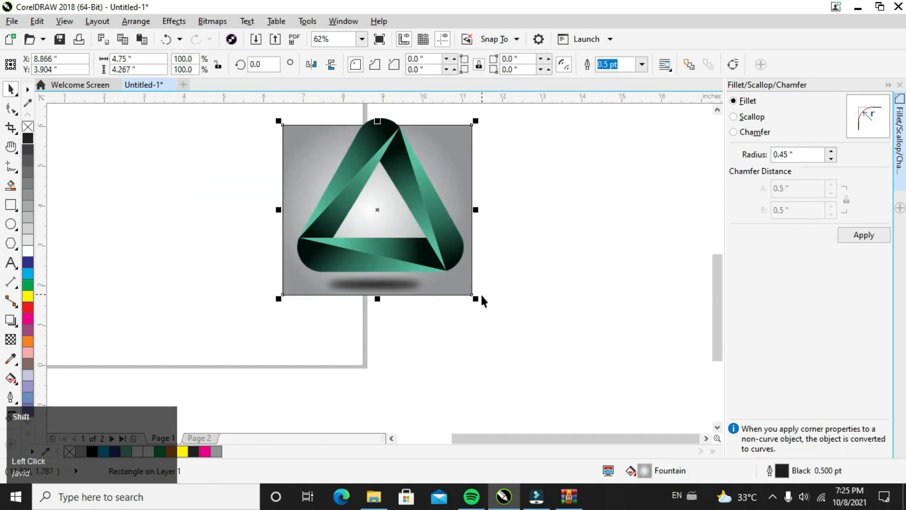
pyautogui.moveTo(478, 299); pyautogui.dragTo(510, 329)
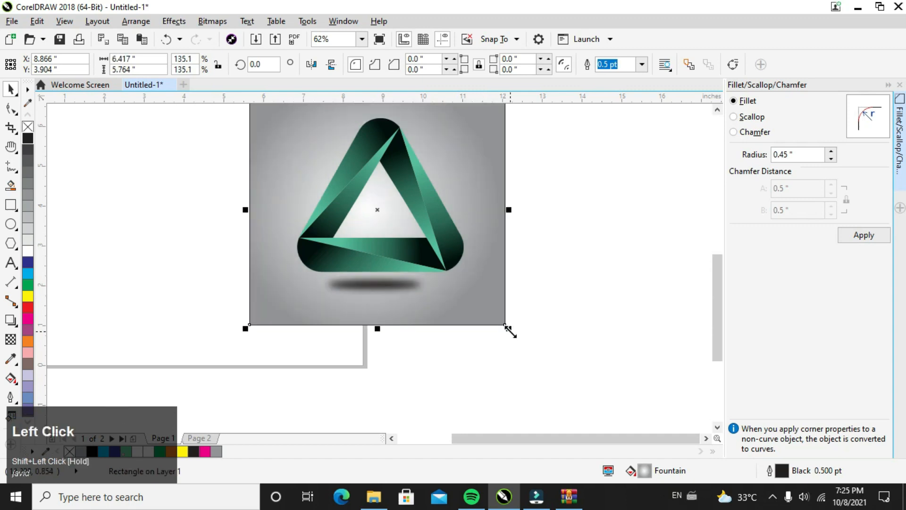
# Move the logo group and the background rectangle together onto the page, scale both about their centre to about 7.42 by 6.67 inches, and deselect.
pyautogui.scroll(-1, 513, 340)
pyautogui.moveTo(593, 174); pyautogui.dragTo(324, 373)
pyautogui.moveTo(451, 279); pyautogui.dragTo(359, 231)
pyautogui.scroll(1, 394, 194)
pyautogui.scroll(1, 389, 203)
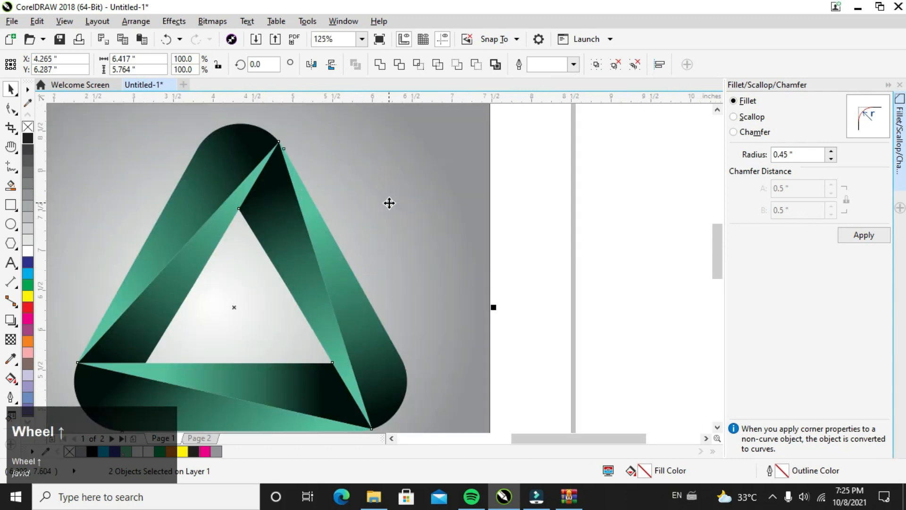
pyautogui.scroll(-1, 390, 203)
pyautogui.moveTo(443, 137); pyautogui.dragTo(516, 193)
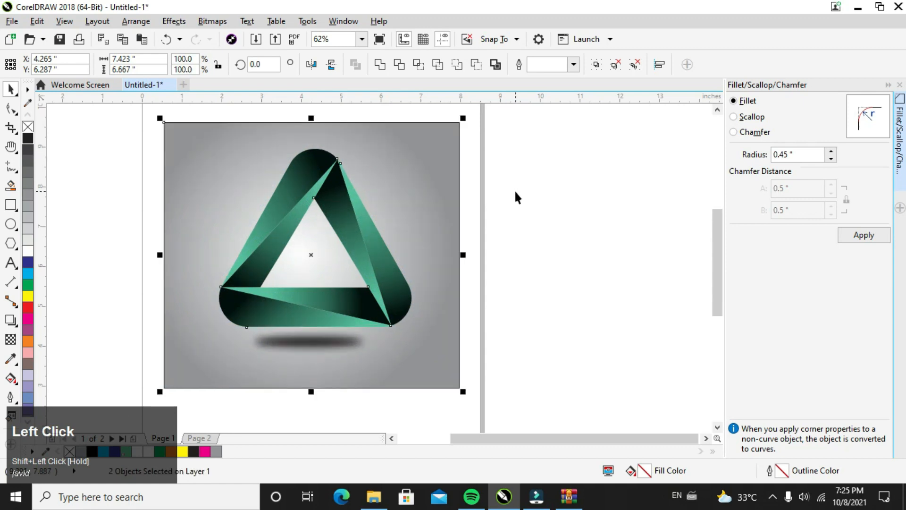
pyautogui.click(515, 193)
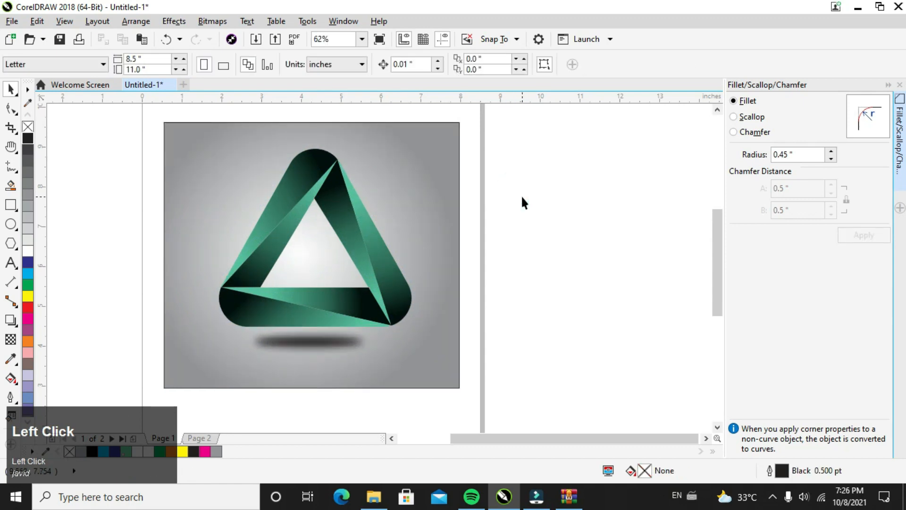